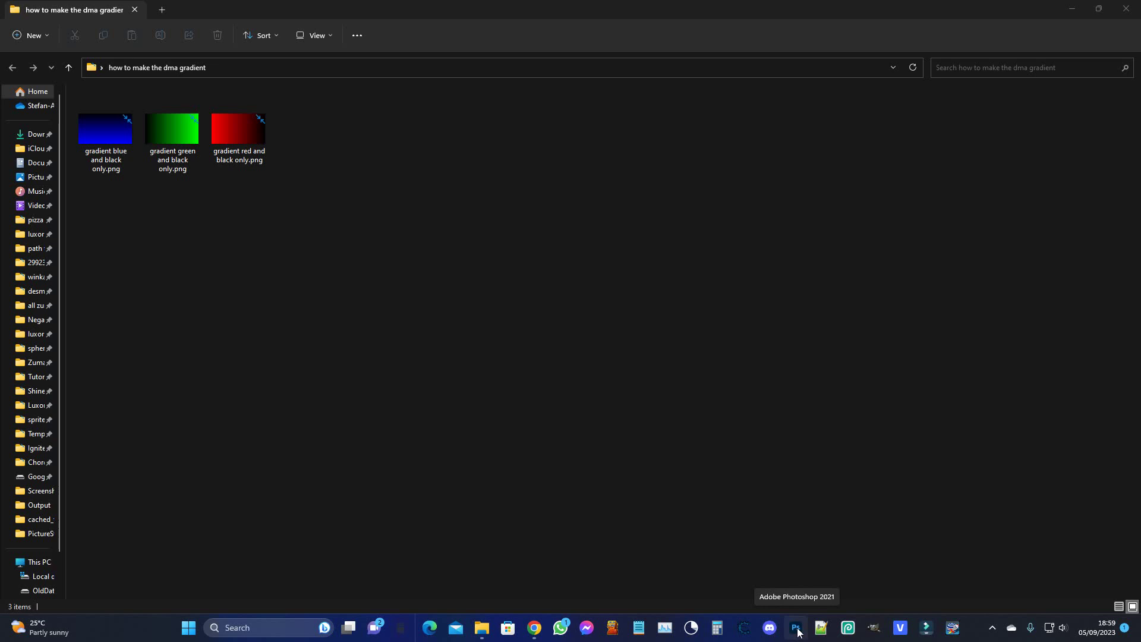
Launch Adobe Photoshop 2021 from the taskbar.
click(796, 628)
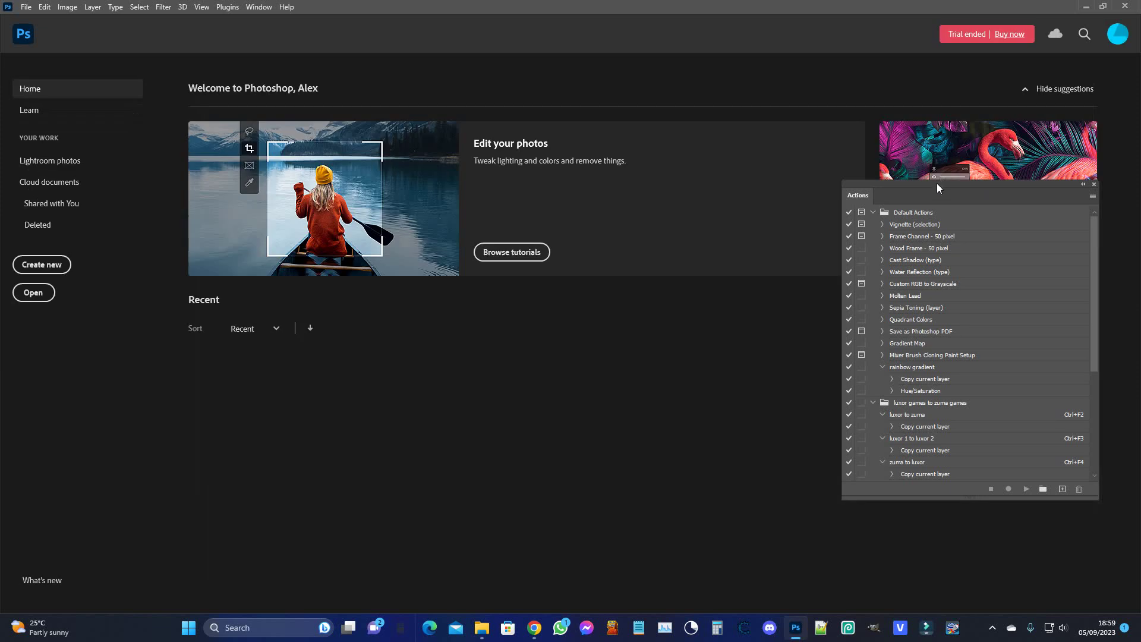
Open the recent Klasky Csupo Robot Logo image and close the floating Actions panel.
mouse_move(936, 183)
mouse_down()
mouse_move(683, 298)
mouse_move(494, 346)
mouse_move(440, 335)
mouse_up()
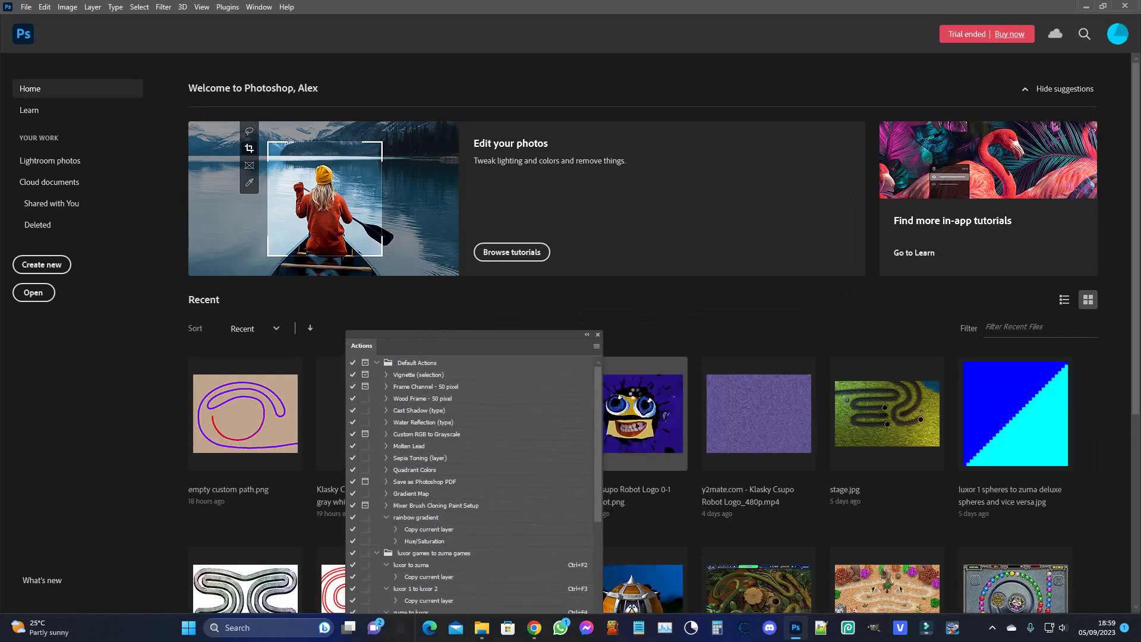
click(644, 379)
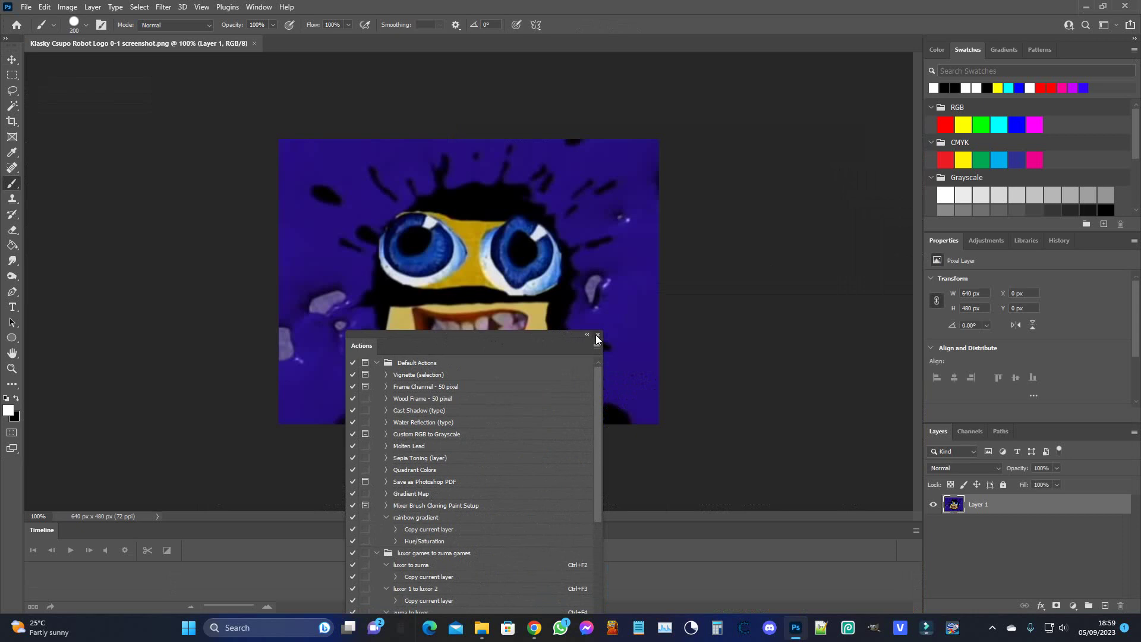
click(597, 334)
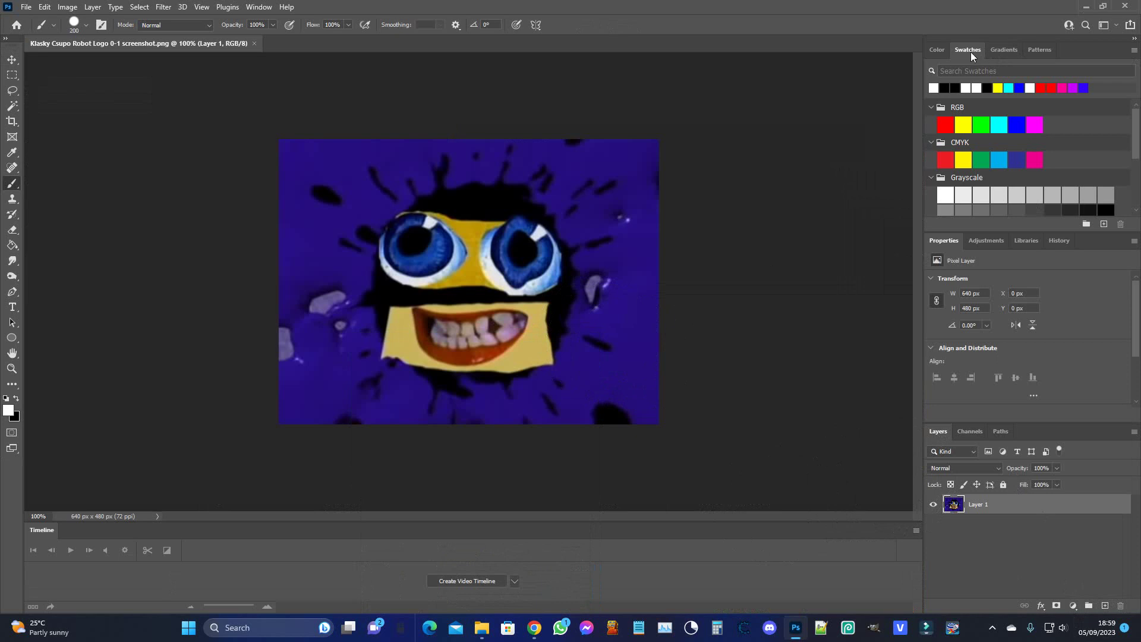
Add a black-to-white Basics gradient fill layer over the logo from the Gradients panel.
click(938, 51)
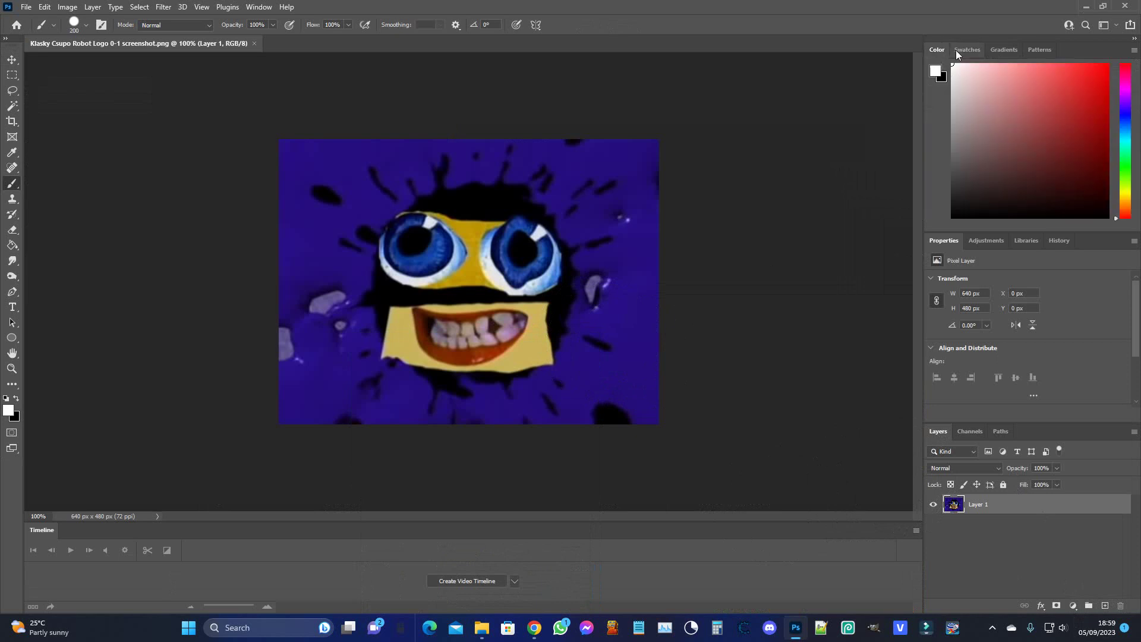
click(1003, 49)
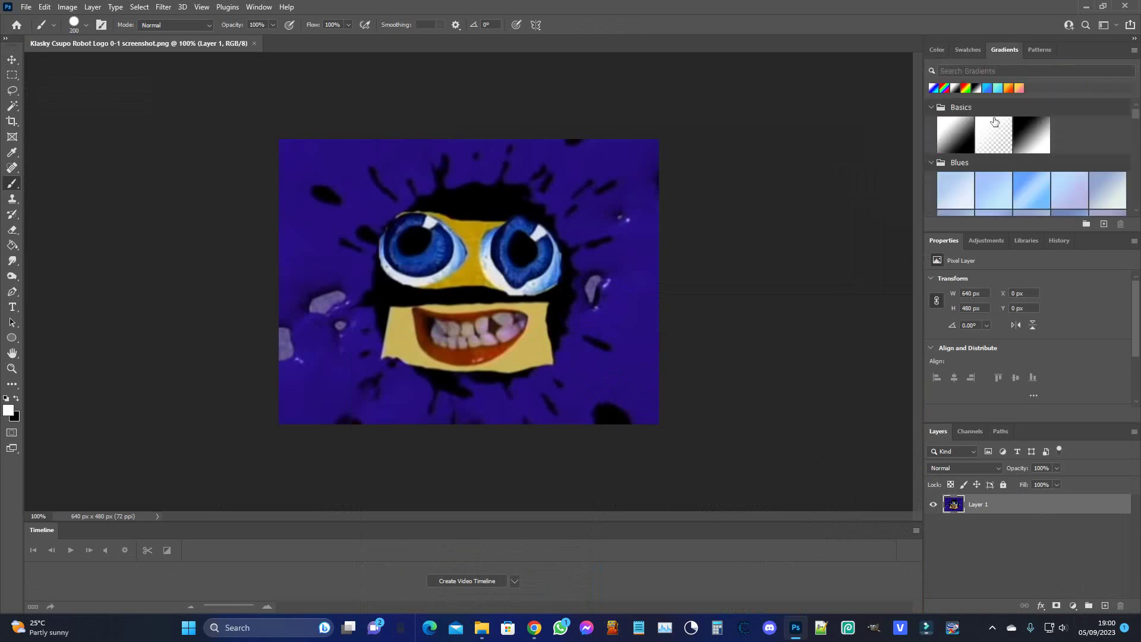
mouse_move(963, 143)
mouse_down()
mouse_move(981, 220)
mouse_move(974, 542)
mouse_up()
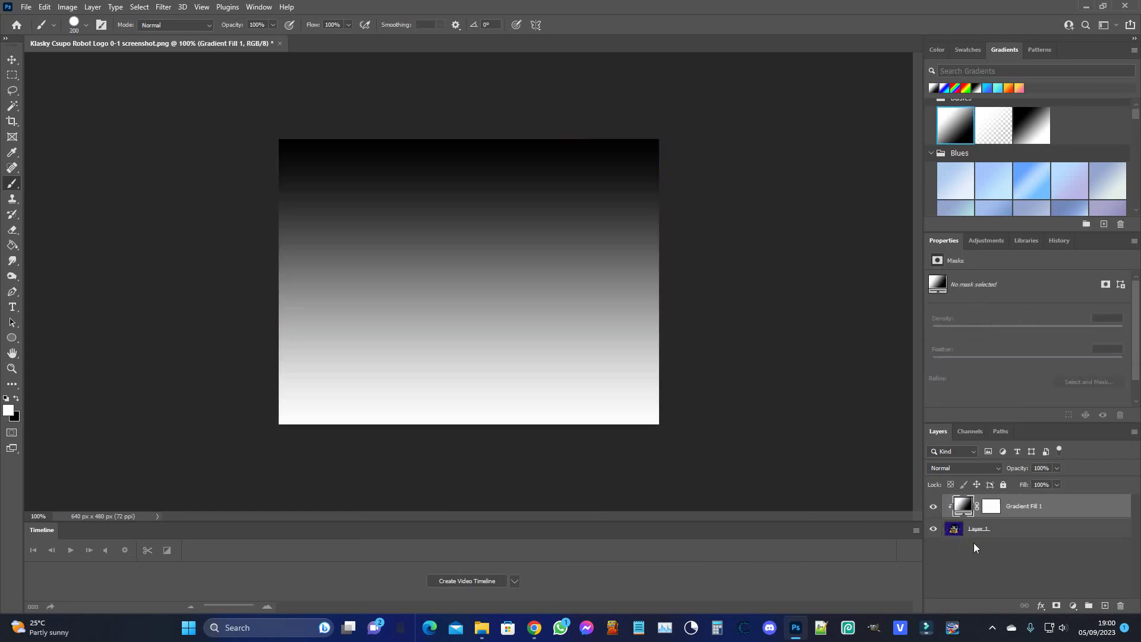
Open the Gradient Editor for the Gradient Fill 1 layer, positioned up and to the right.
double_click(962, 508)
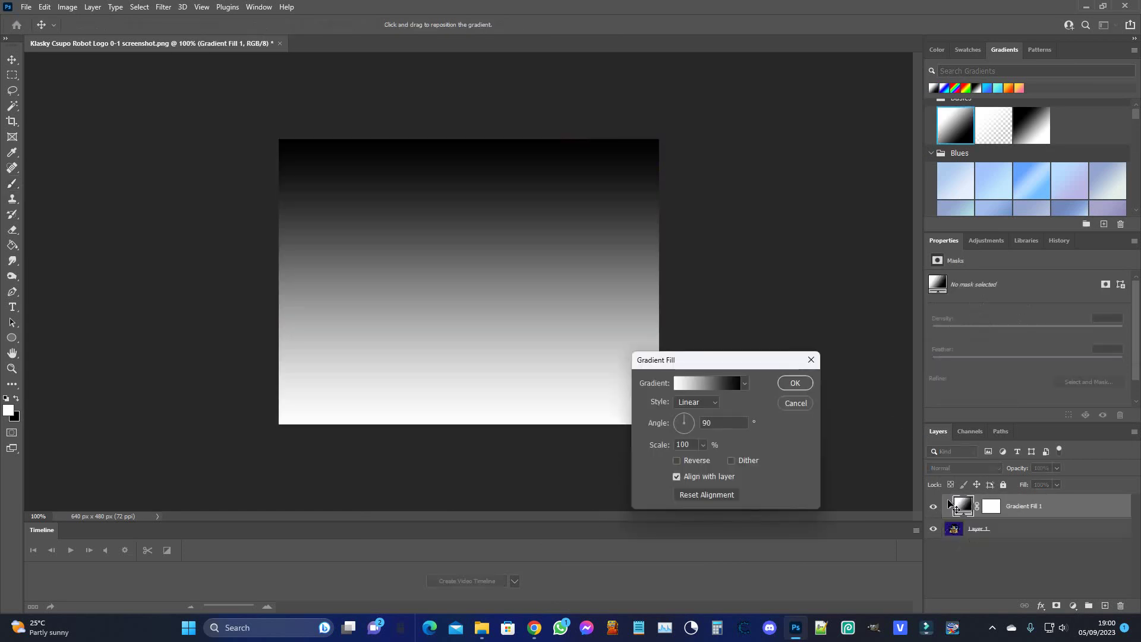
click(743, 384)
click(740, 384)
click(708, 385)
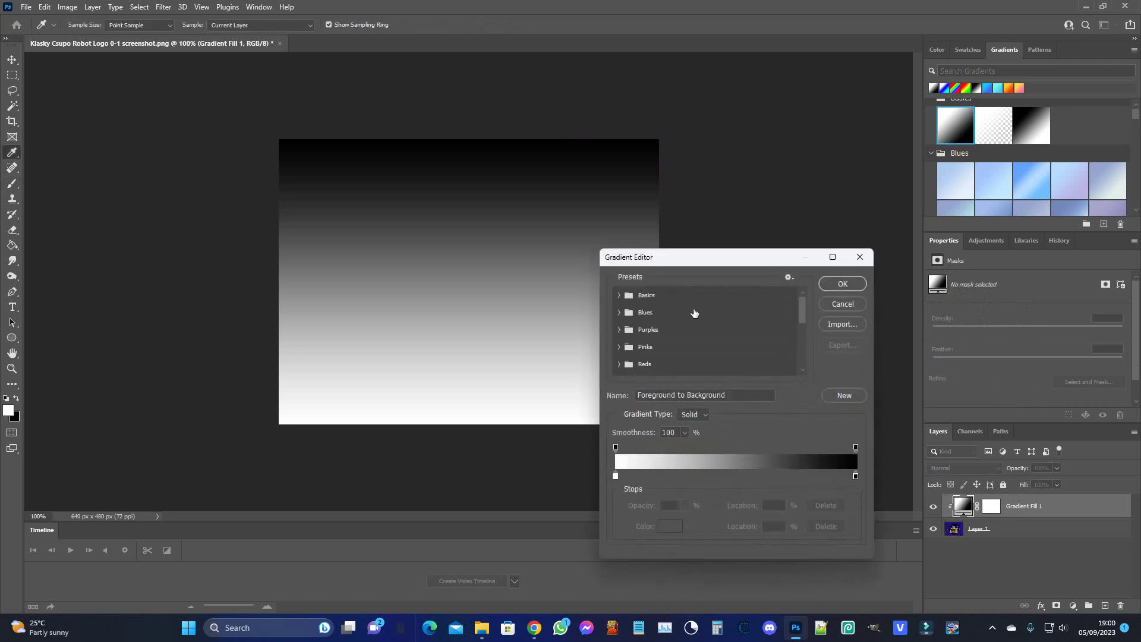
drag(712, 254, 829, 232)
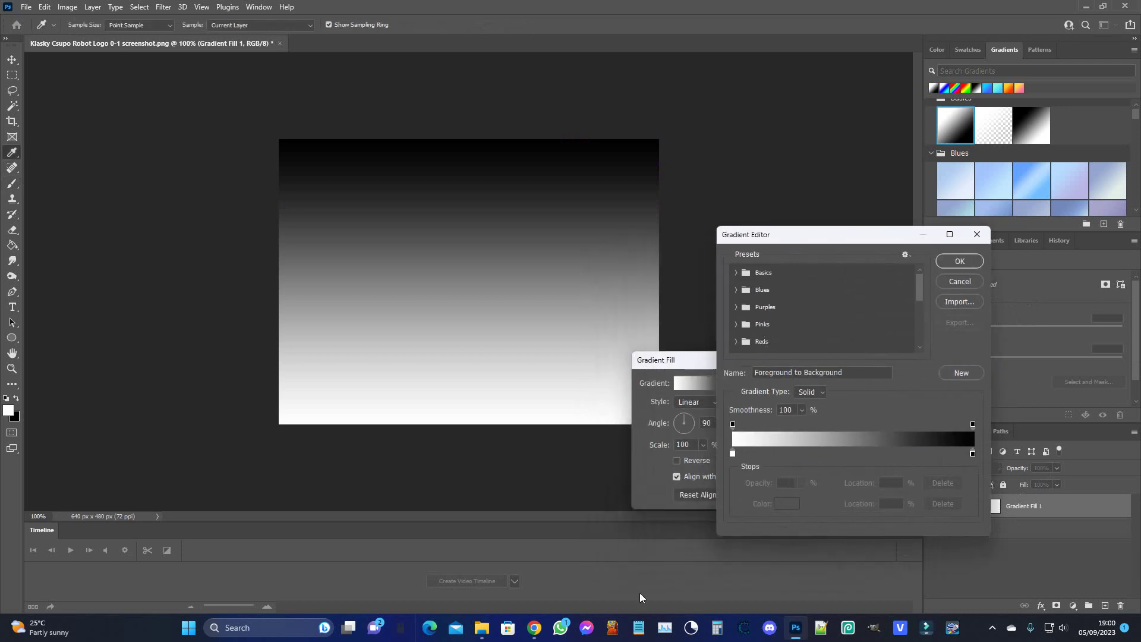
mouse_move(482, 627)
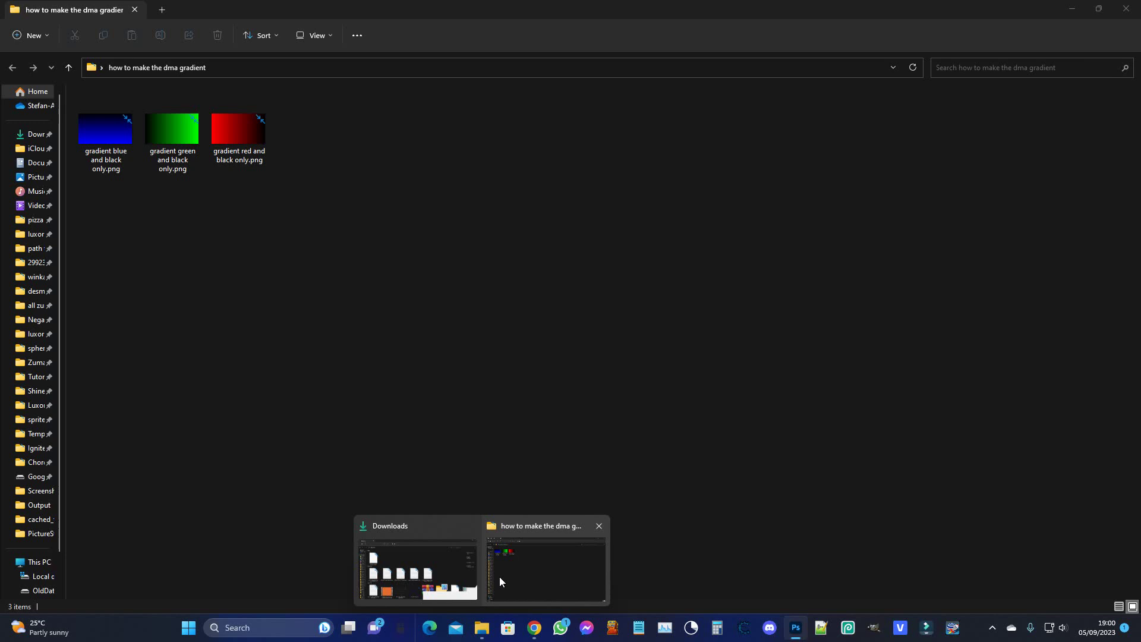
Place the reference gradient images folder window below the Gradient Editor.
click(499, 576)
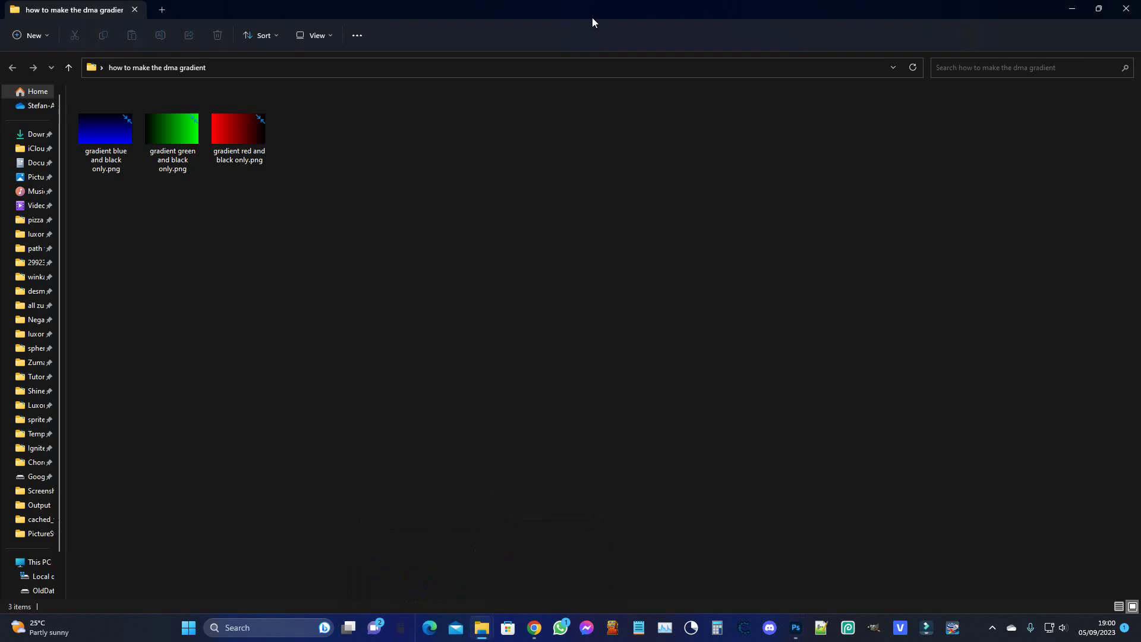
mouse_move(592, 17)
mouse_down()
mouse_move(612, 124)
mouse_move(534, 465)
mouse_move(565, 526)
mouse_move(553, 394)
mouse_move(528, 409)
mouse_up()
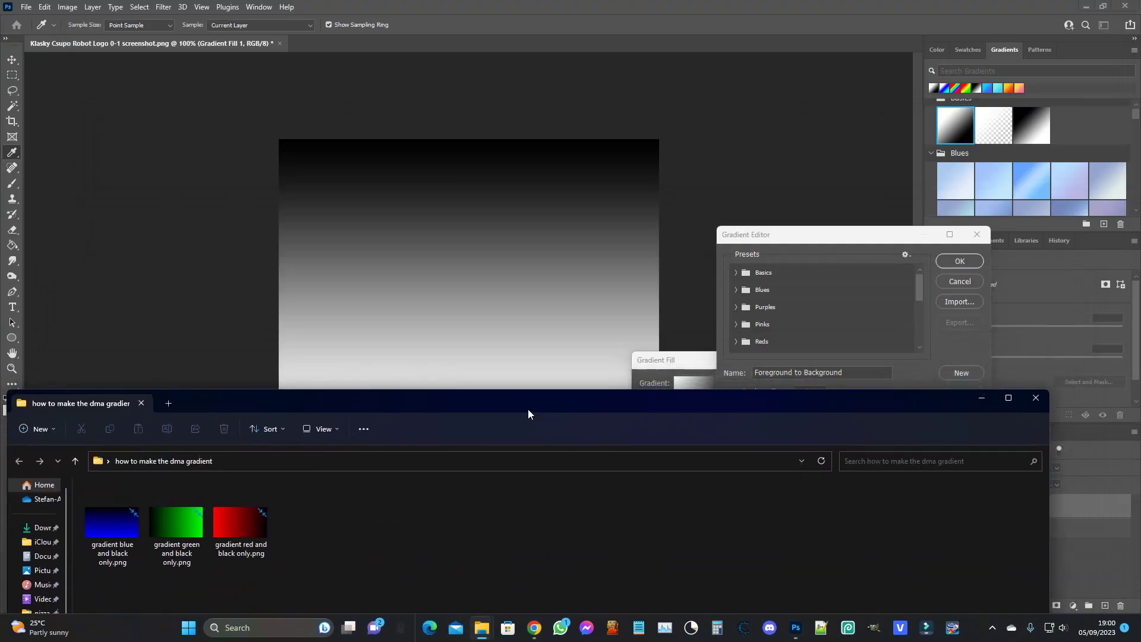
click(805, 239)
Recolour the white start stop to ff0000 and set the fill angle to 0°.
click(732, 453)
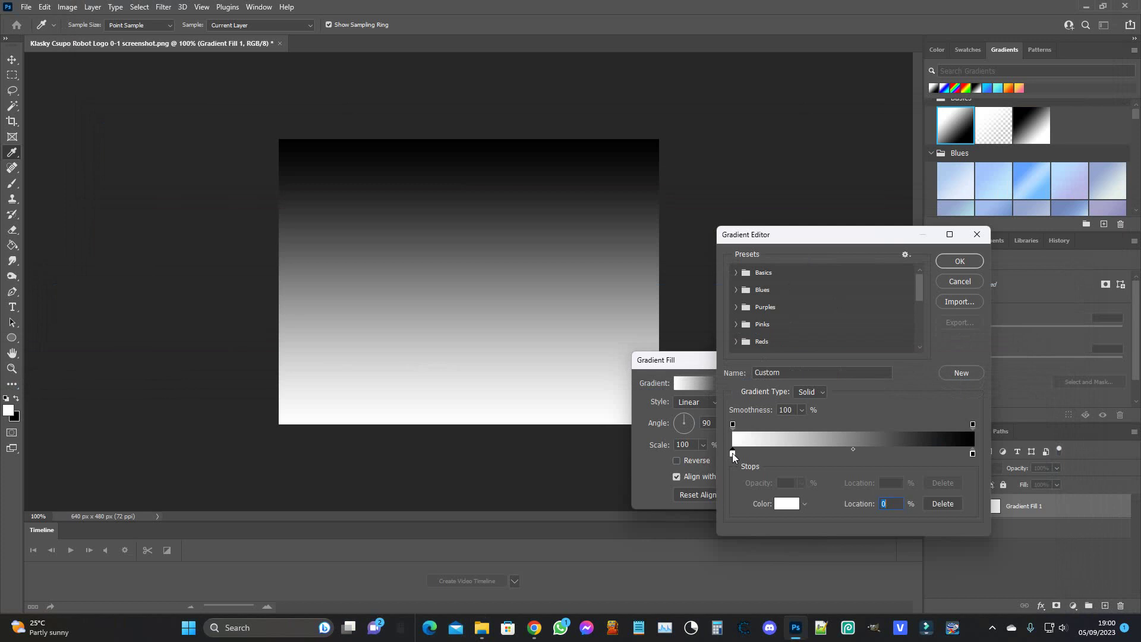
double_click(732, 453)
text(ff0000)
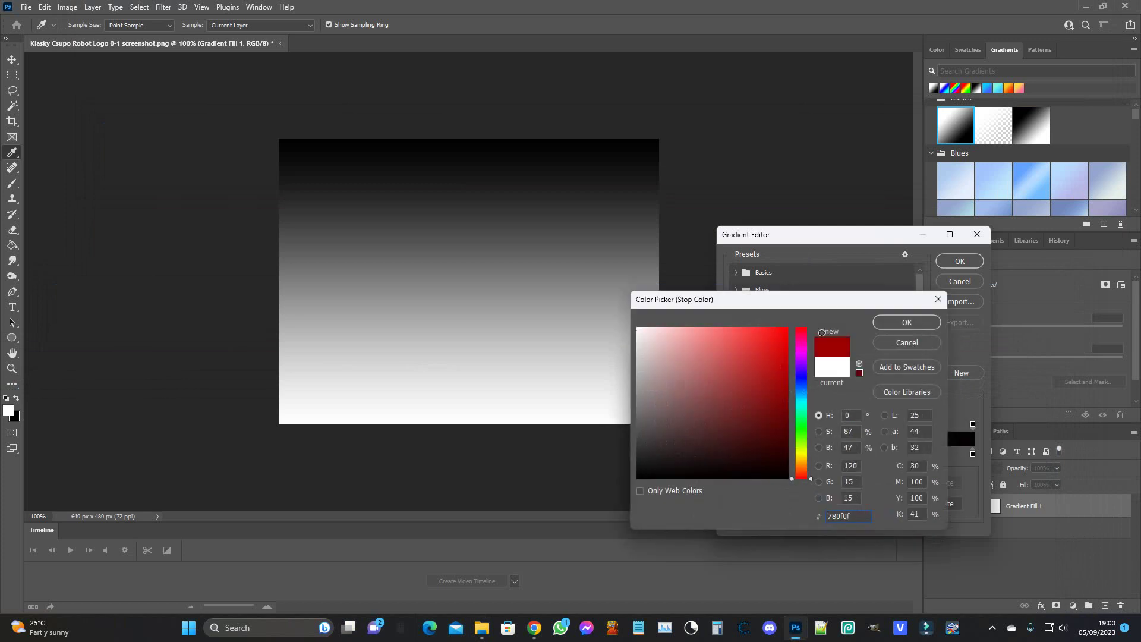
click(892, 321)
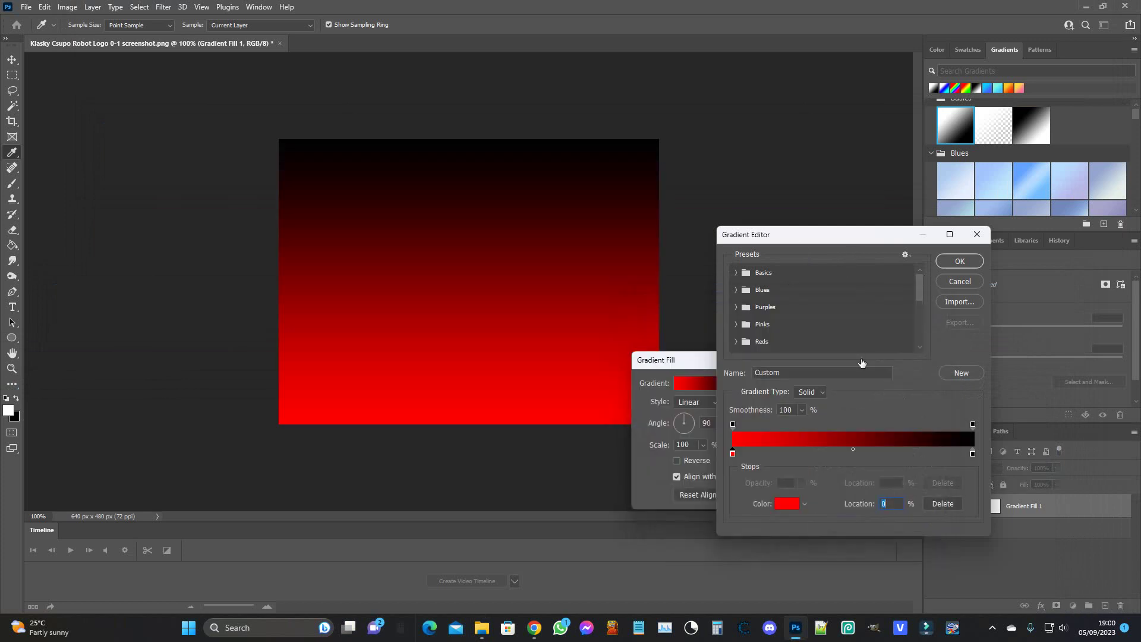
click(952, 261)
double_click(707, 423)
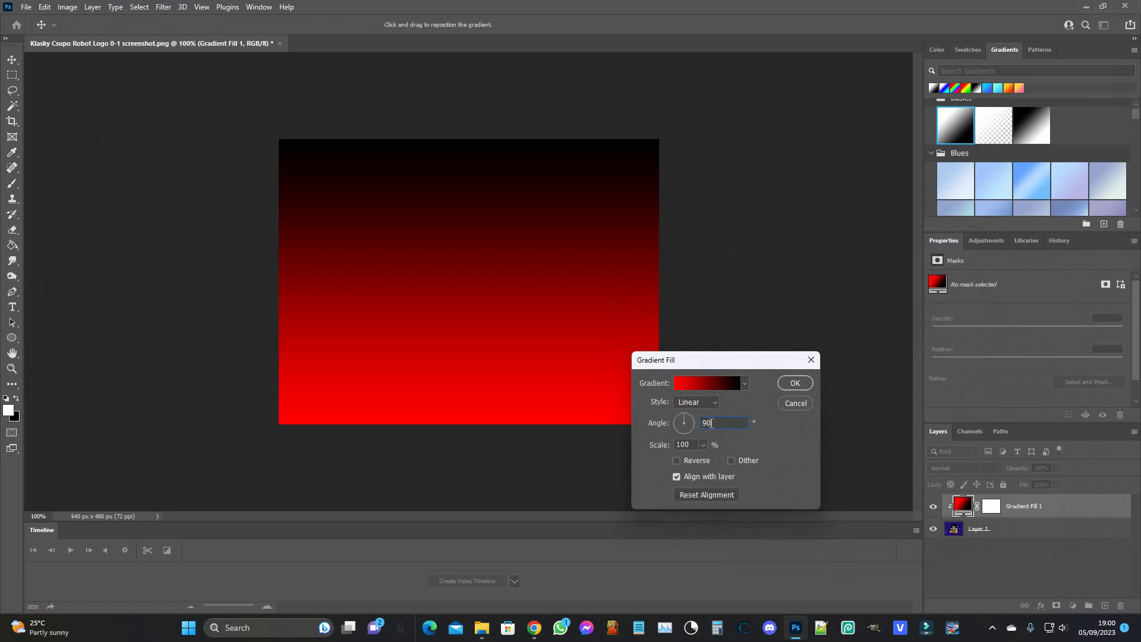
text(0)
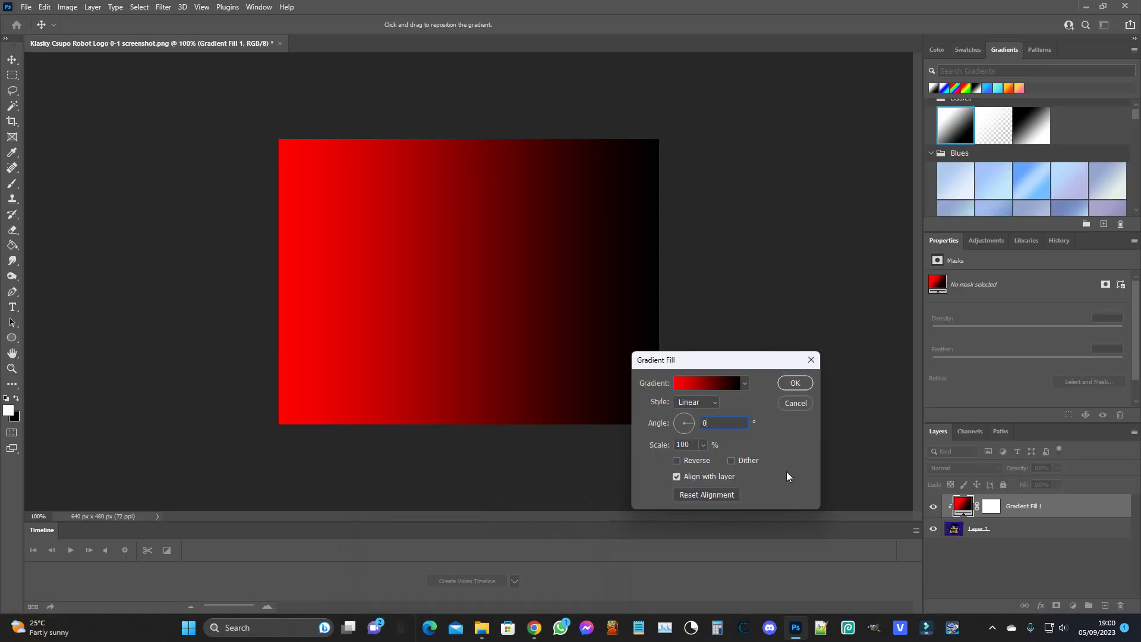
Apply the red fill, duplicate it with Ctrl+J, and release Gradient Fill 1's clipping mask.
click(795, 383)
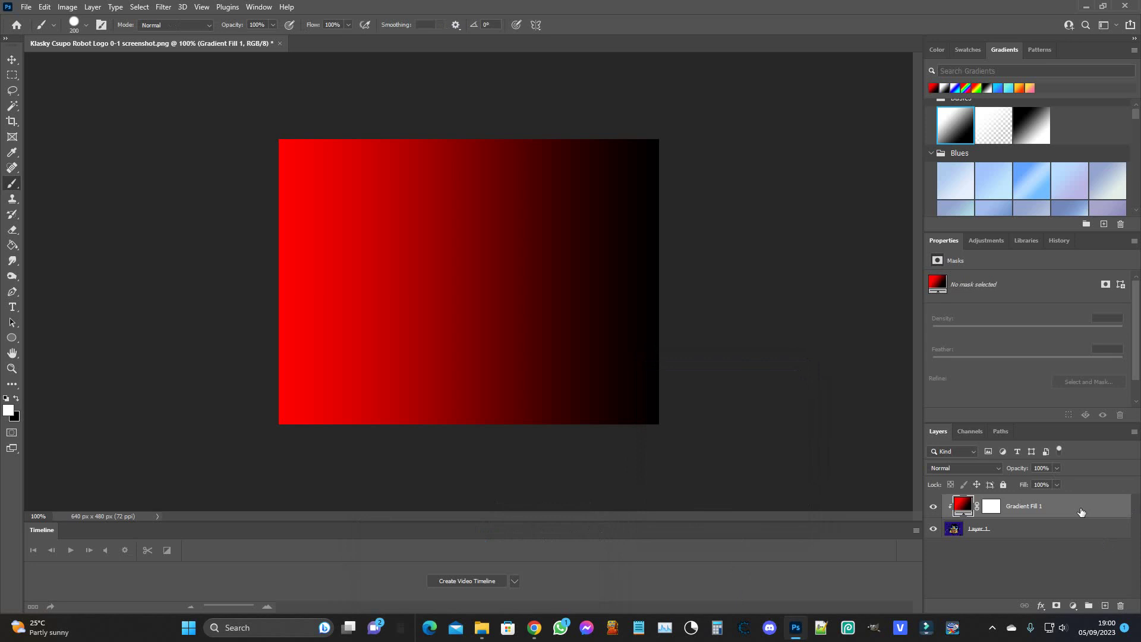
key(ctrl+j)
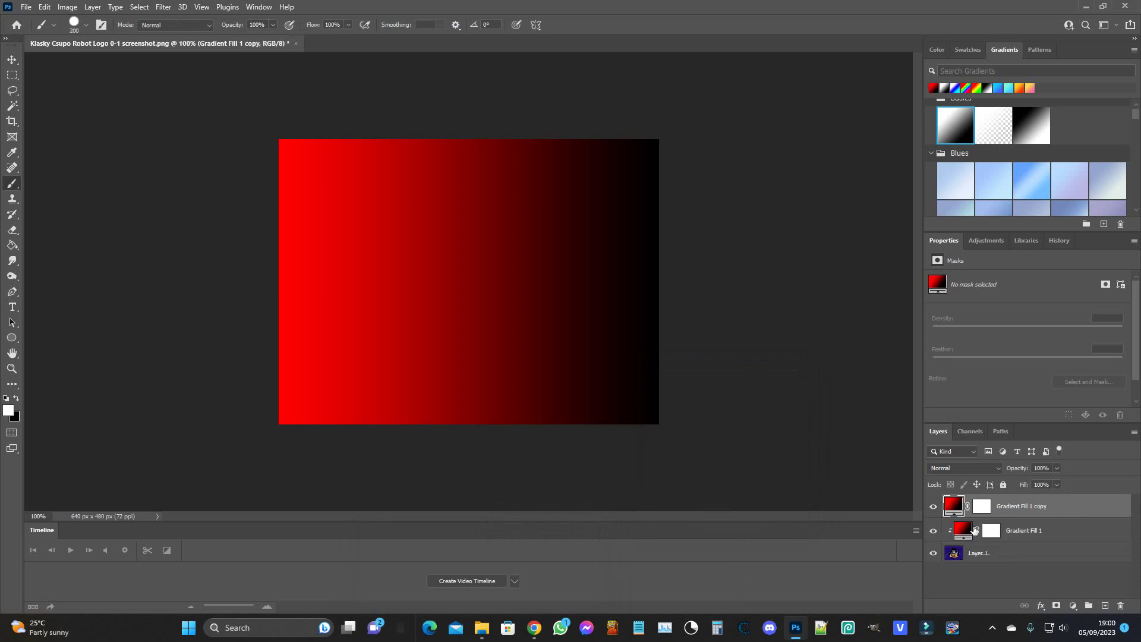
right_click(951, 531)
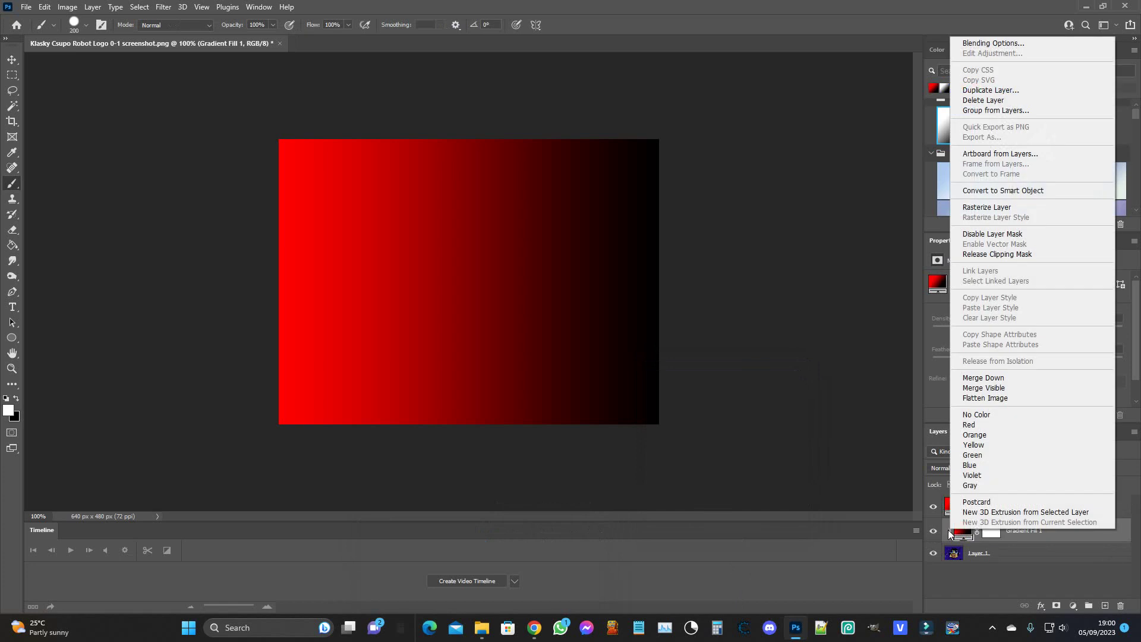
click(1010, 255)
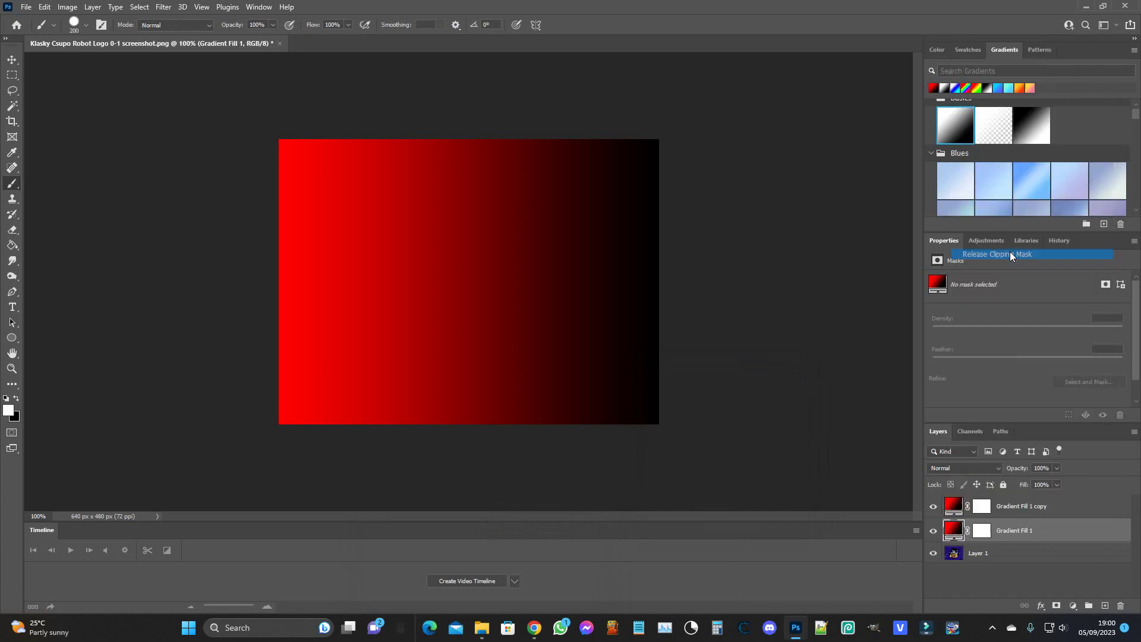
Recolour the copy layer's red stop to pure green, reverse the gradient, and apply it.
double_click(954, 503)
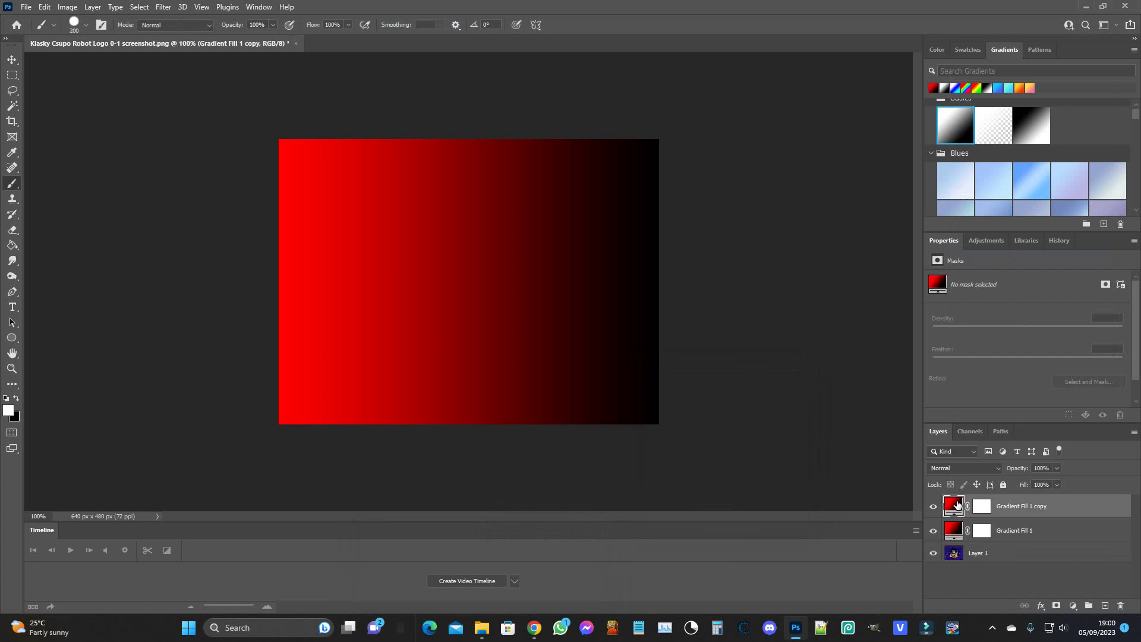
click(743, 384)
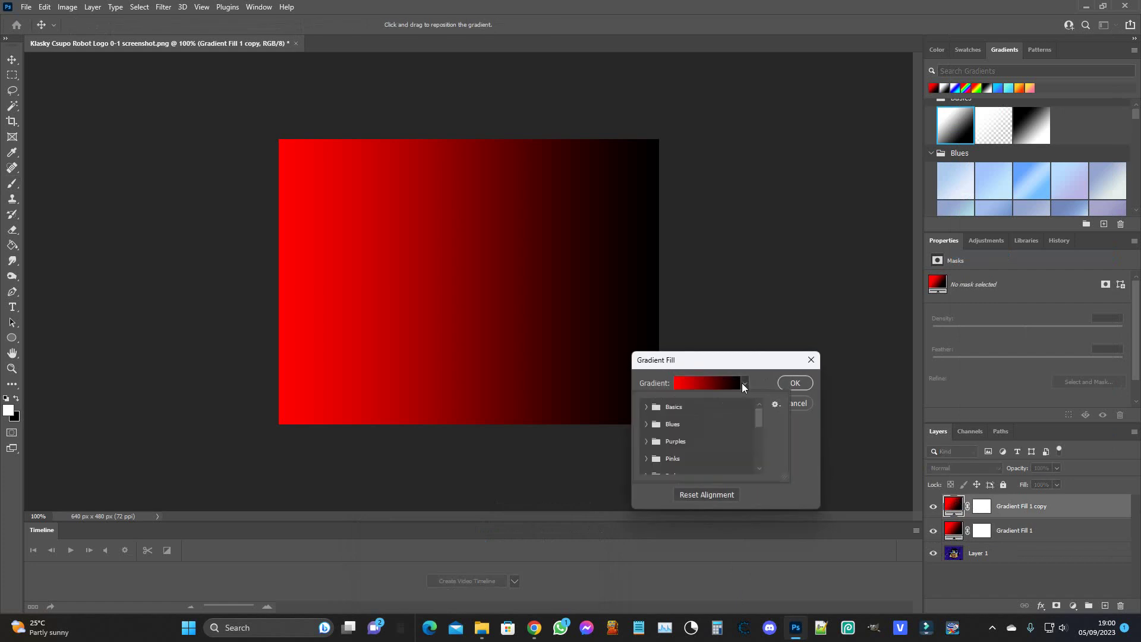
click(727, 381)
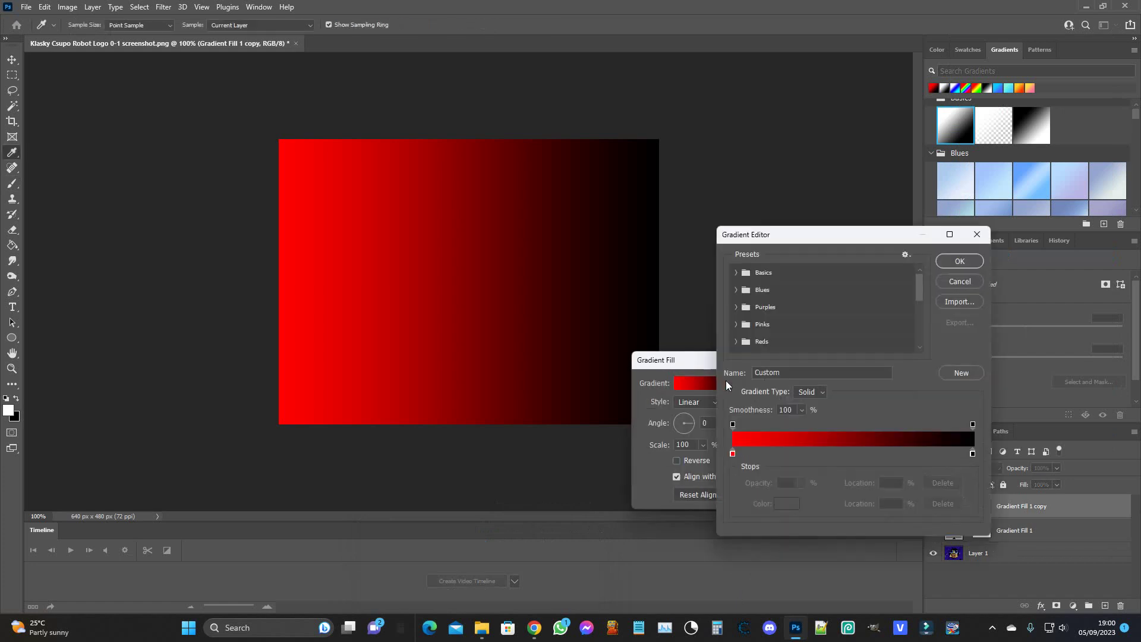
click(733, 454)
click(784, 505)
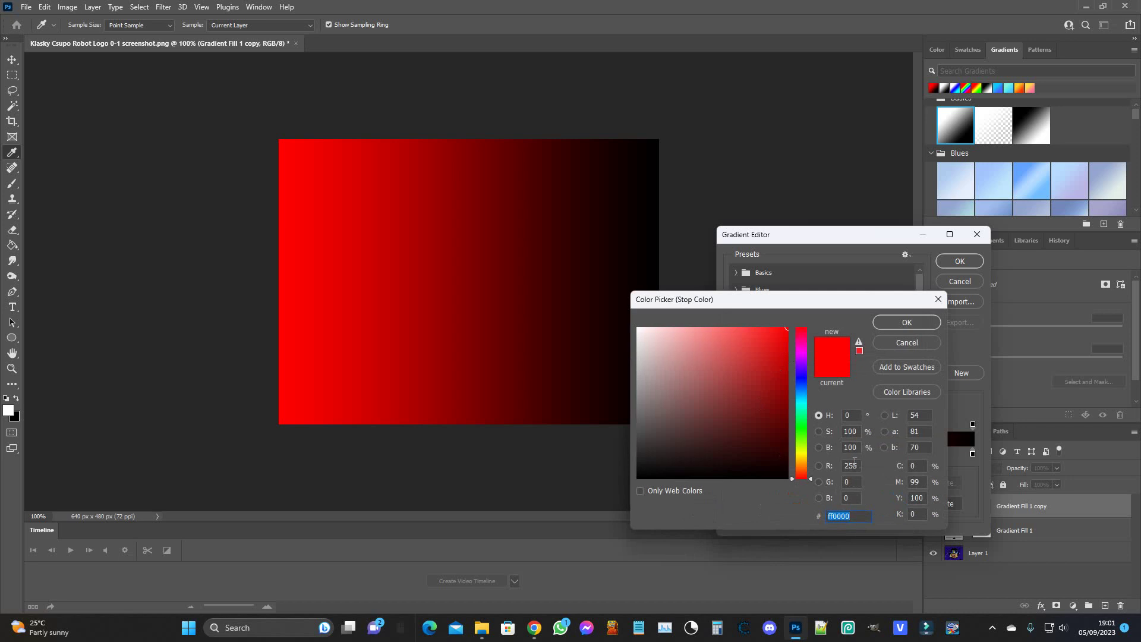
drag(802, 477, 802, 436)
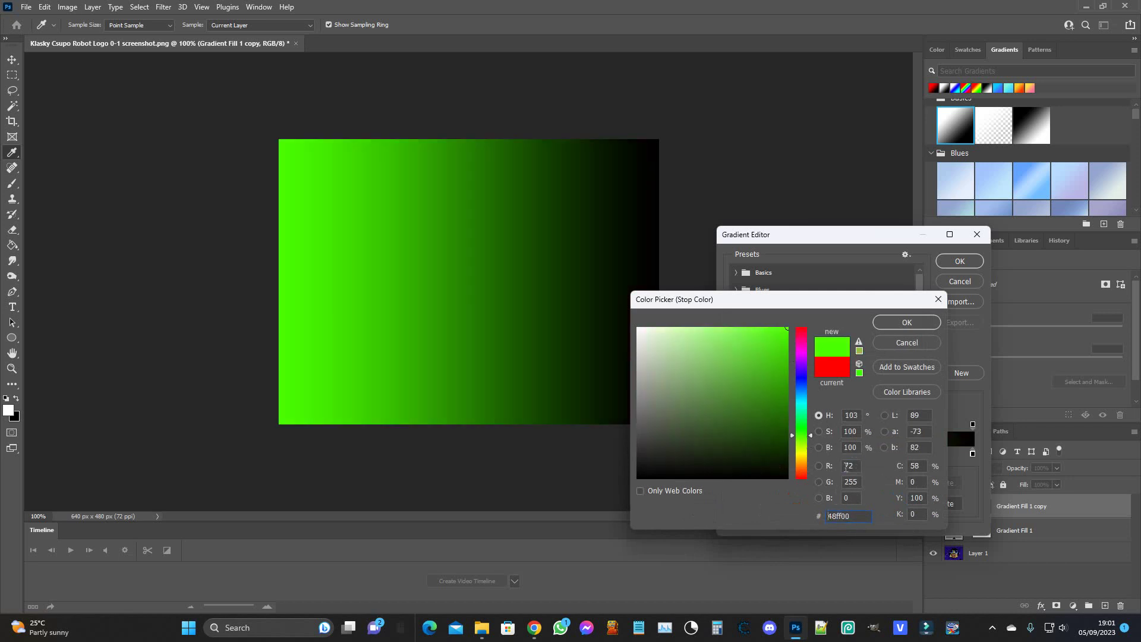
key(Tab)
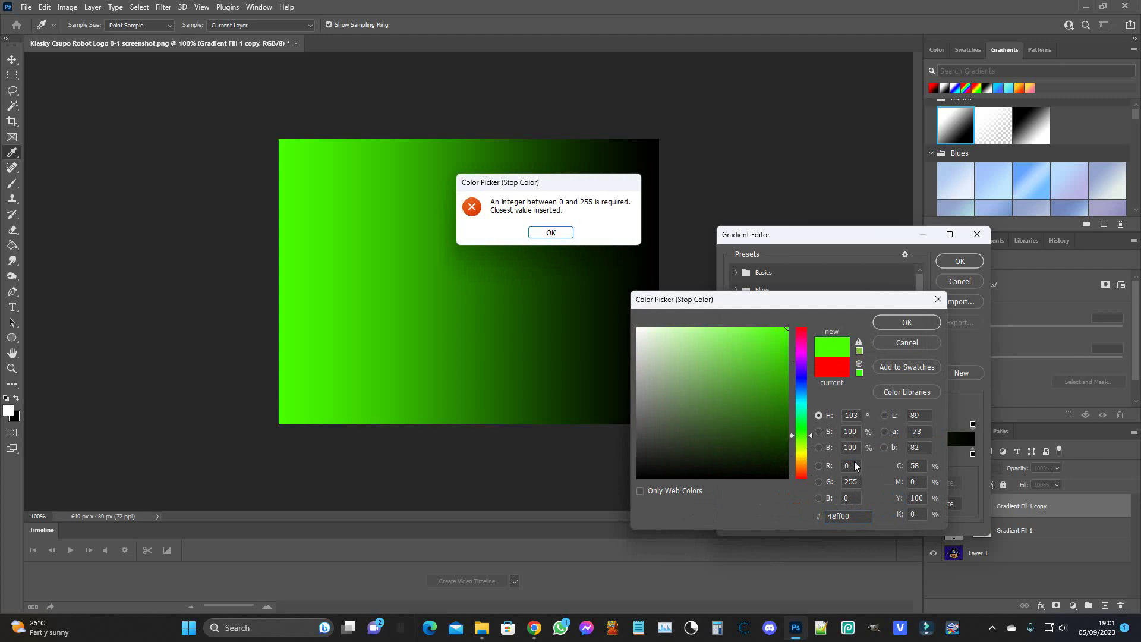
key(Return)
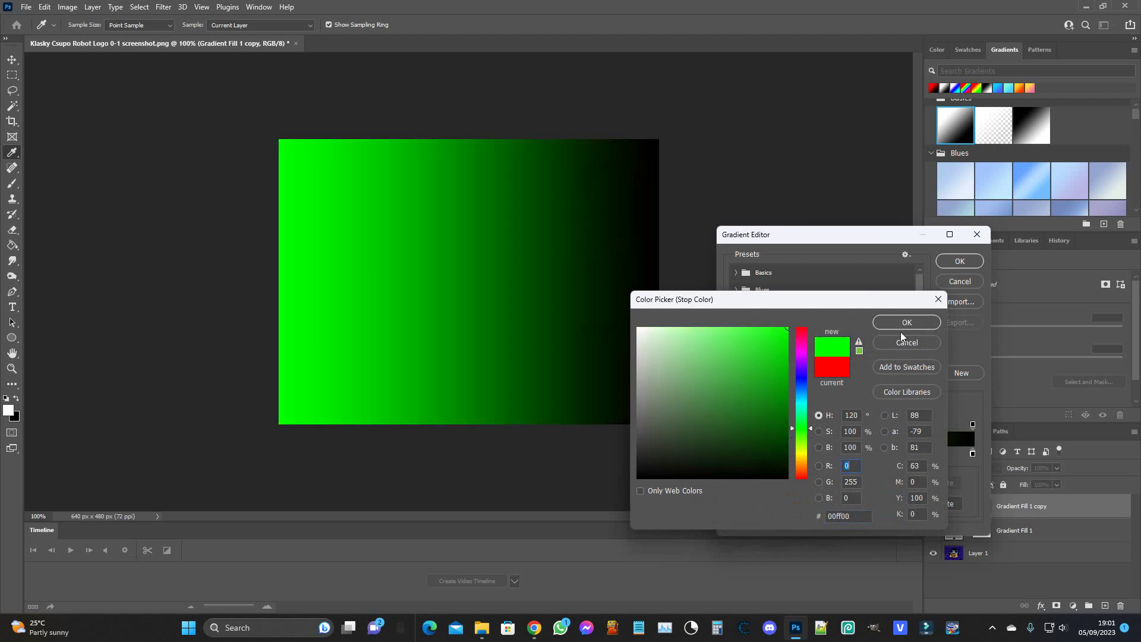
click(907, 318)
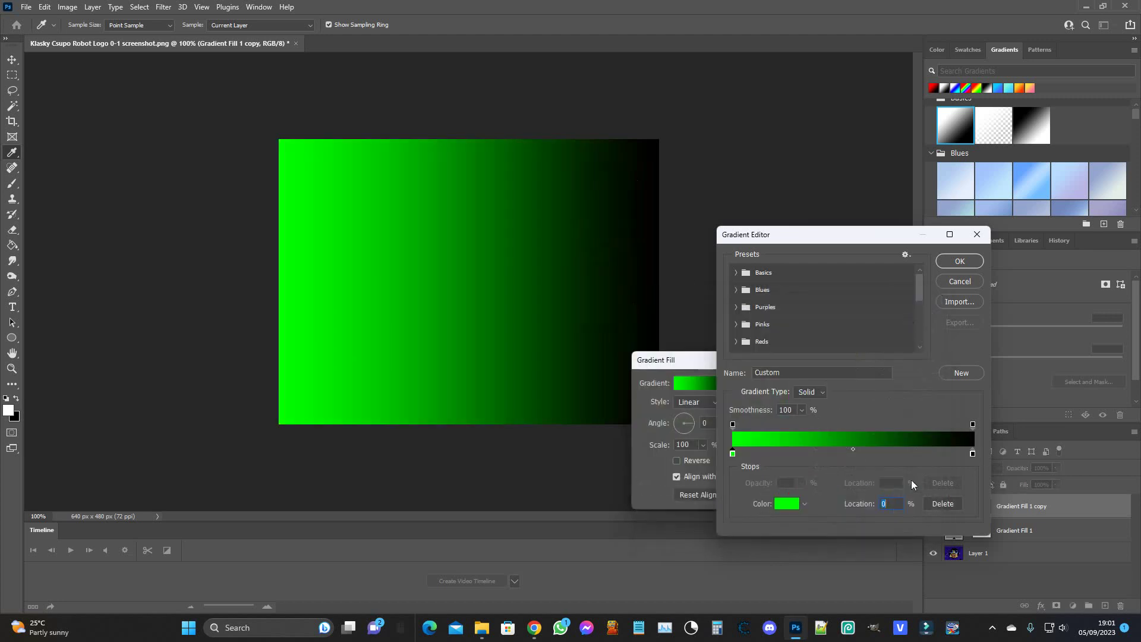
click(967, 262)
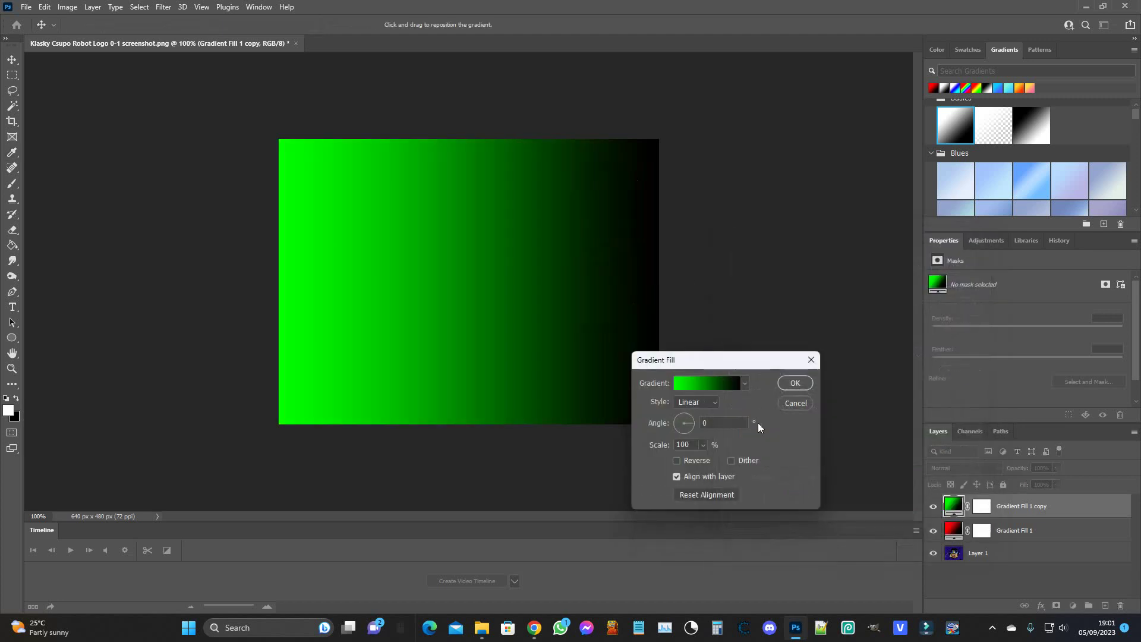
click(676, 461)
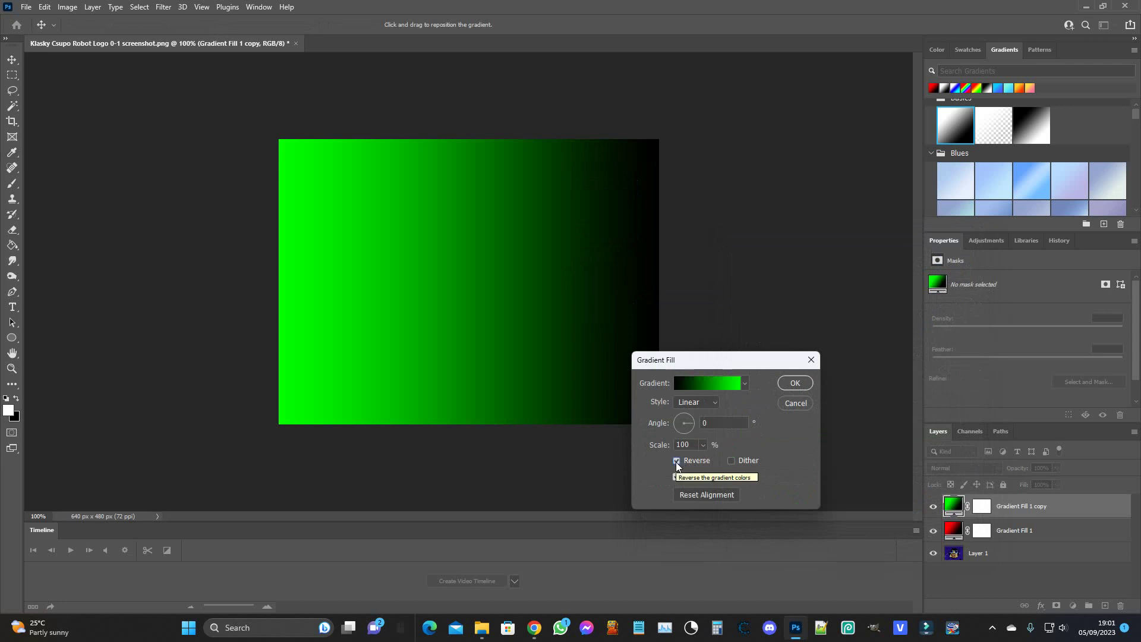
click(795, 383)
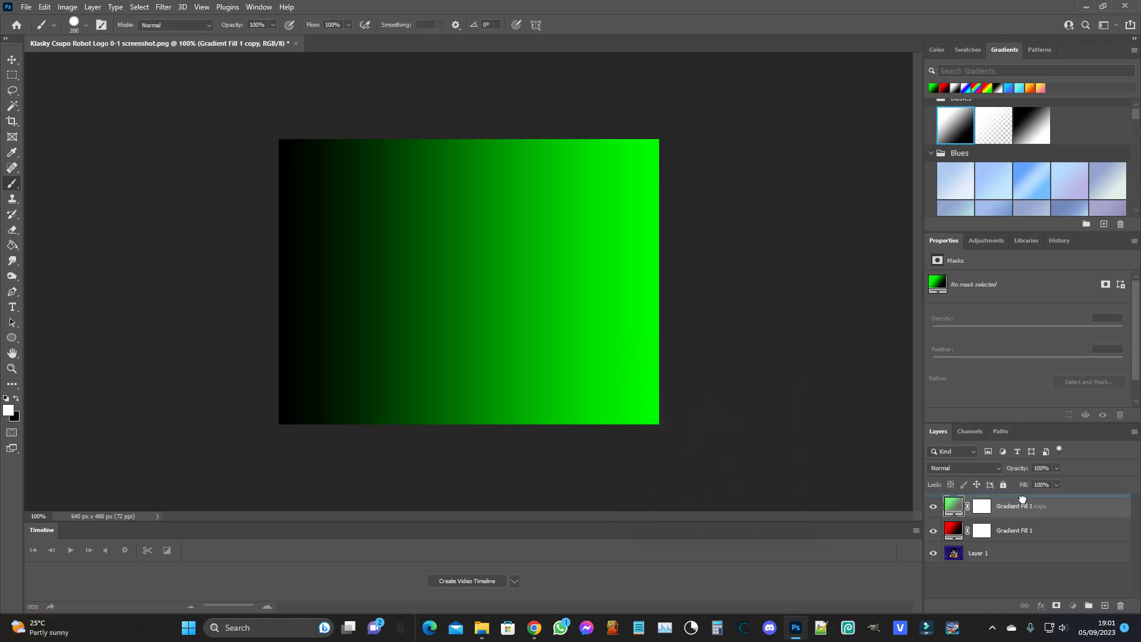
Duplicate the green Gradient Fill 1 copy layer and open the new copy's Gradient Editor.
drag(1016, 533, 1020, 504)
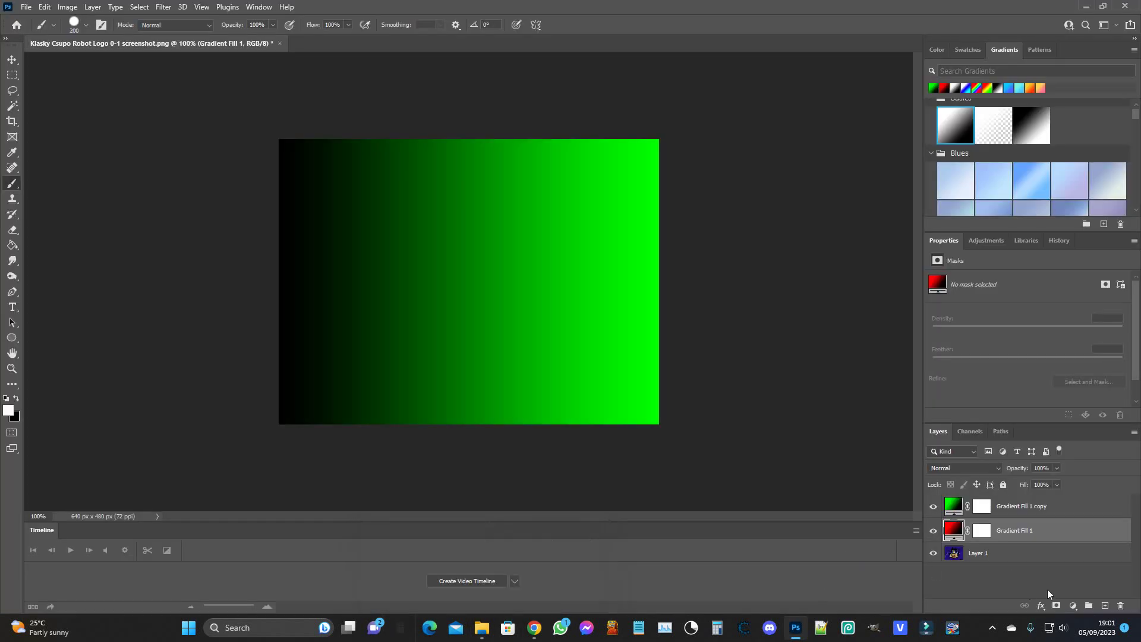
click(1021, 511)
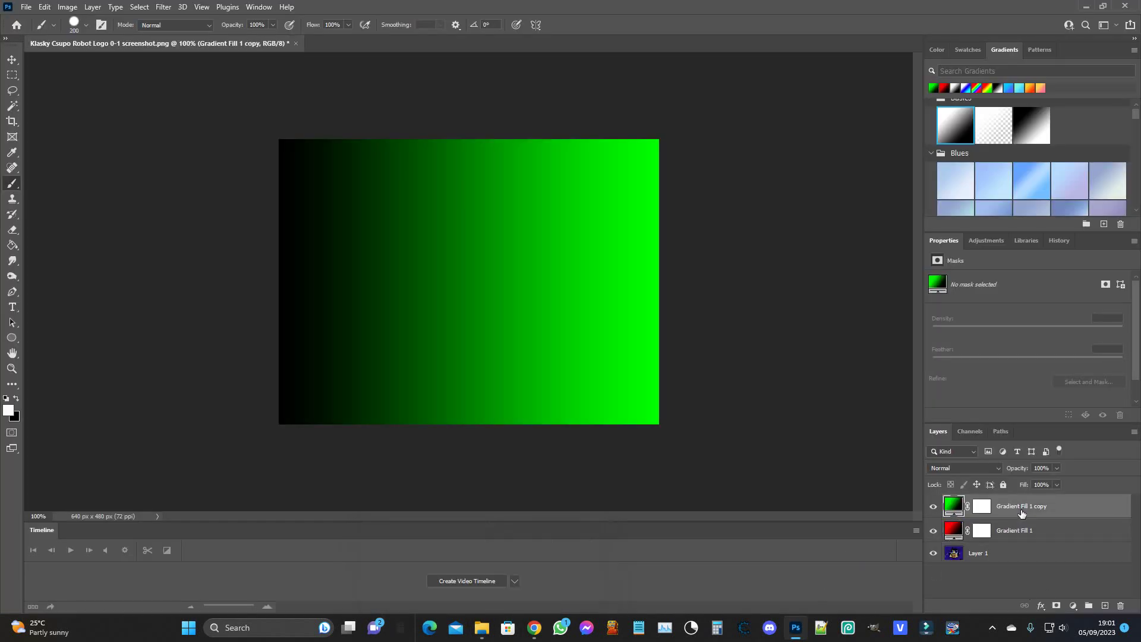
key(ctrl+j)
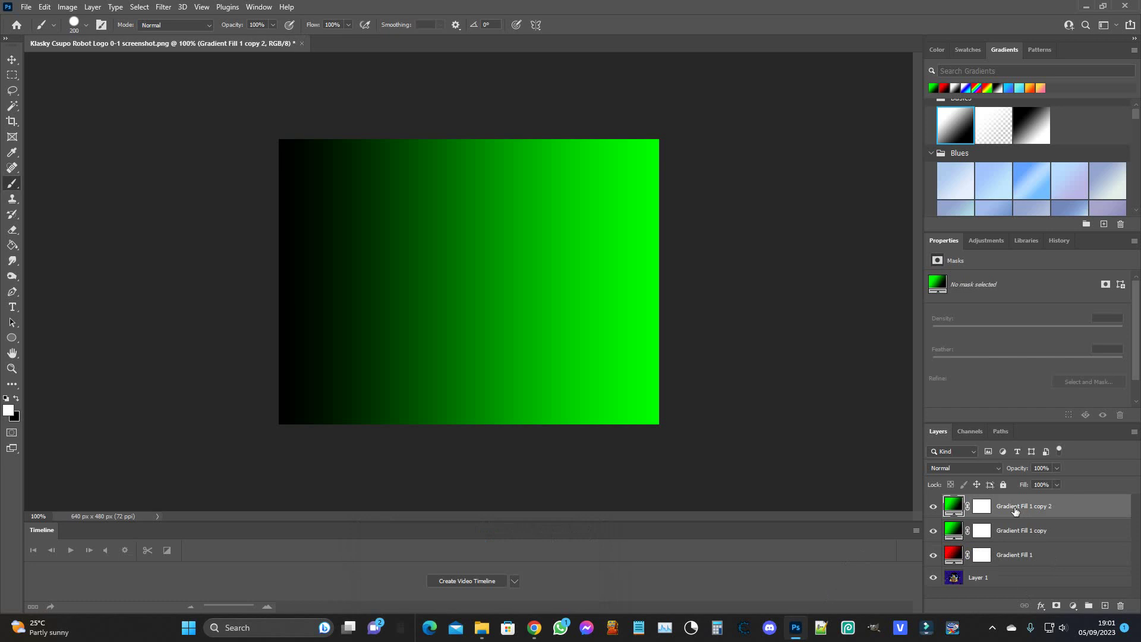
double_click(953, 505)
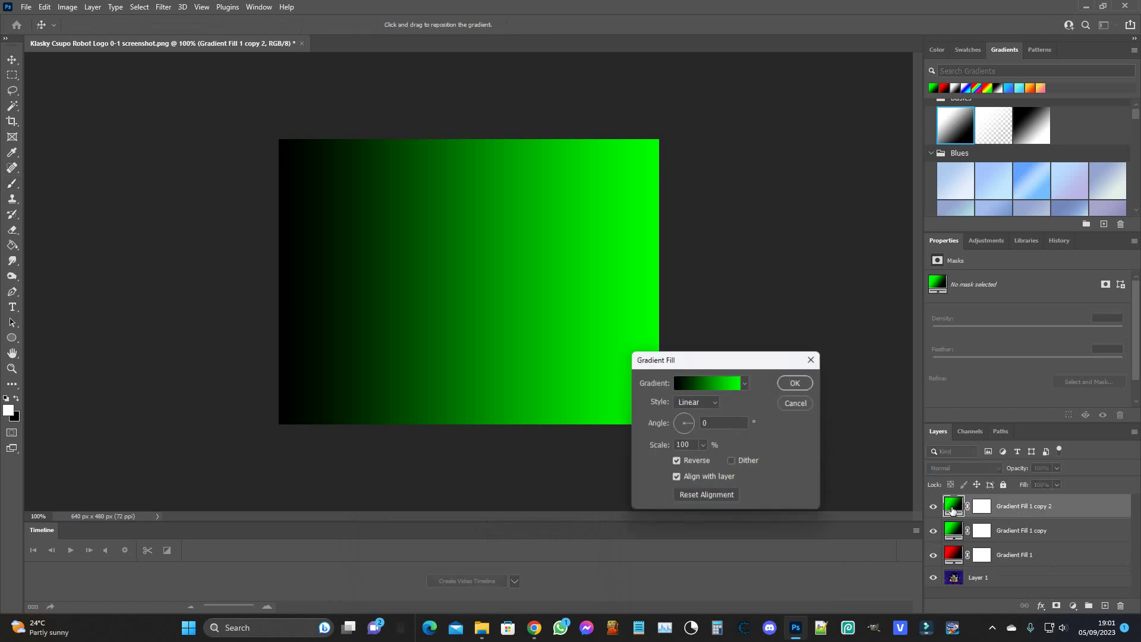
click(745, 383)
click(754, 376)
click(701, 384)
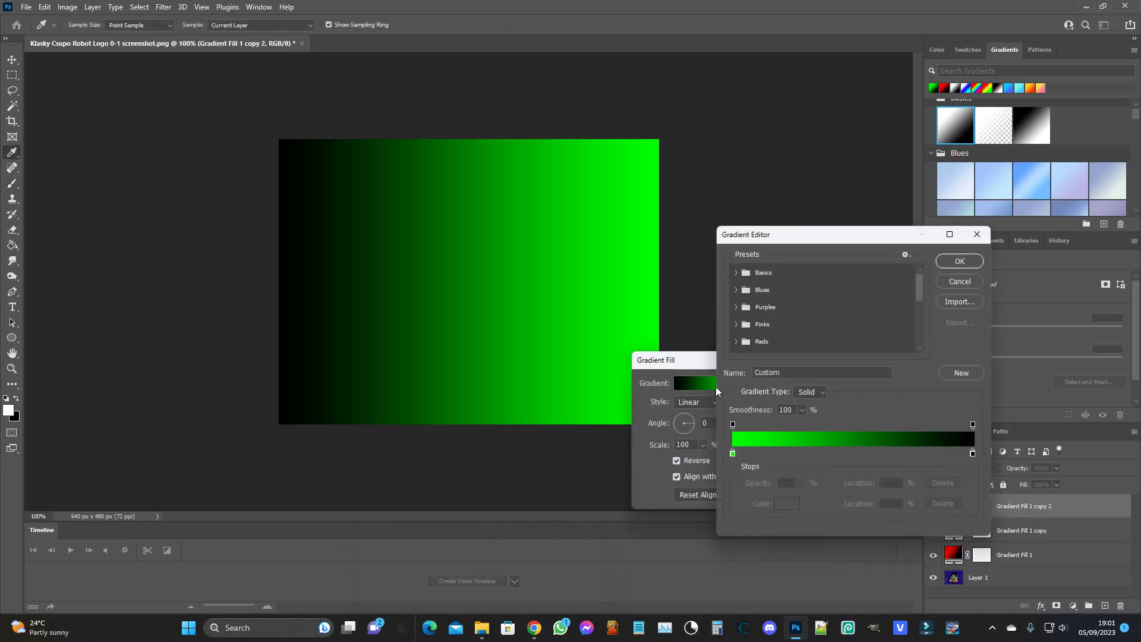
Recolour the left green stop to pure blue 0000ff and keep the blue gradient.
click(733, 454)
click(778, 505)
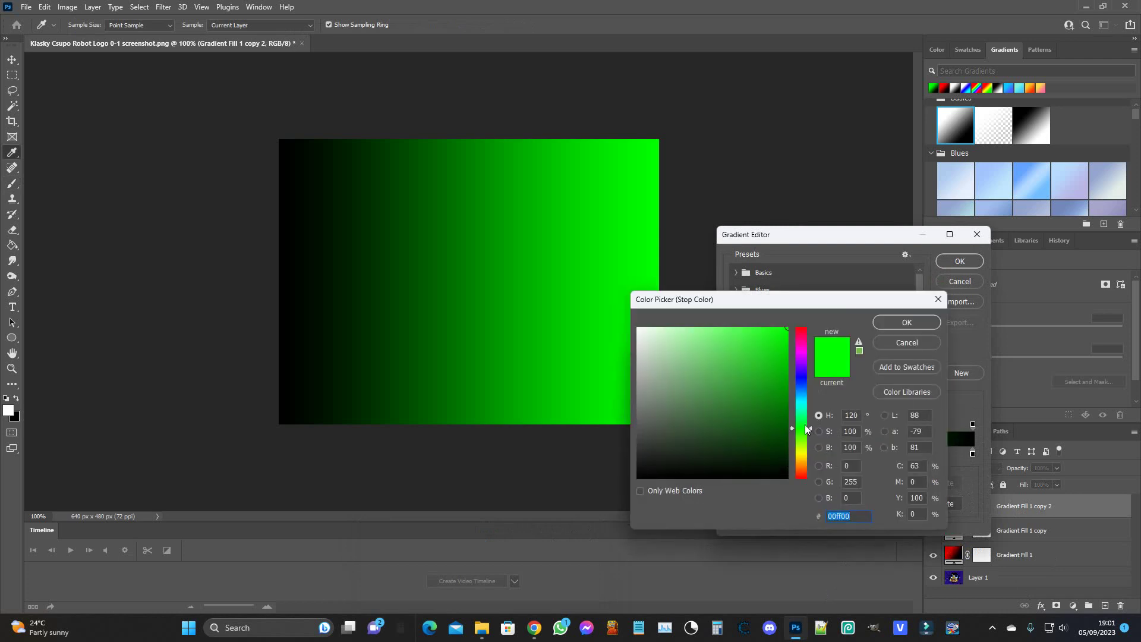
drag(806, 429, 806, 383)
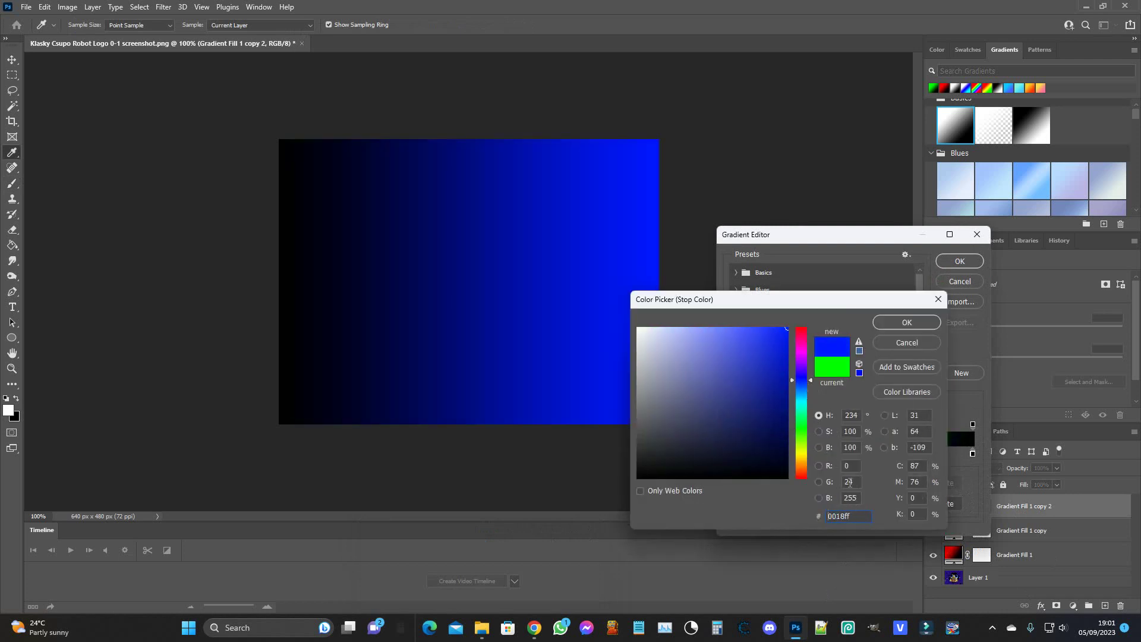
click(847, 482)
key(Tab)
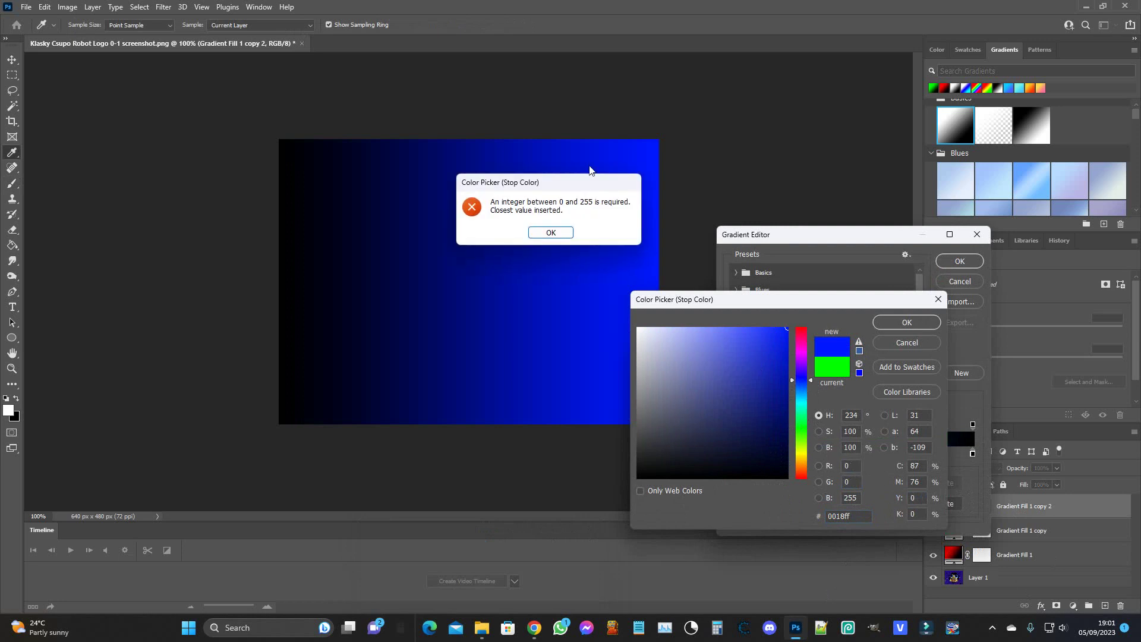
click(569, 230)
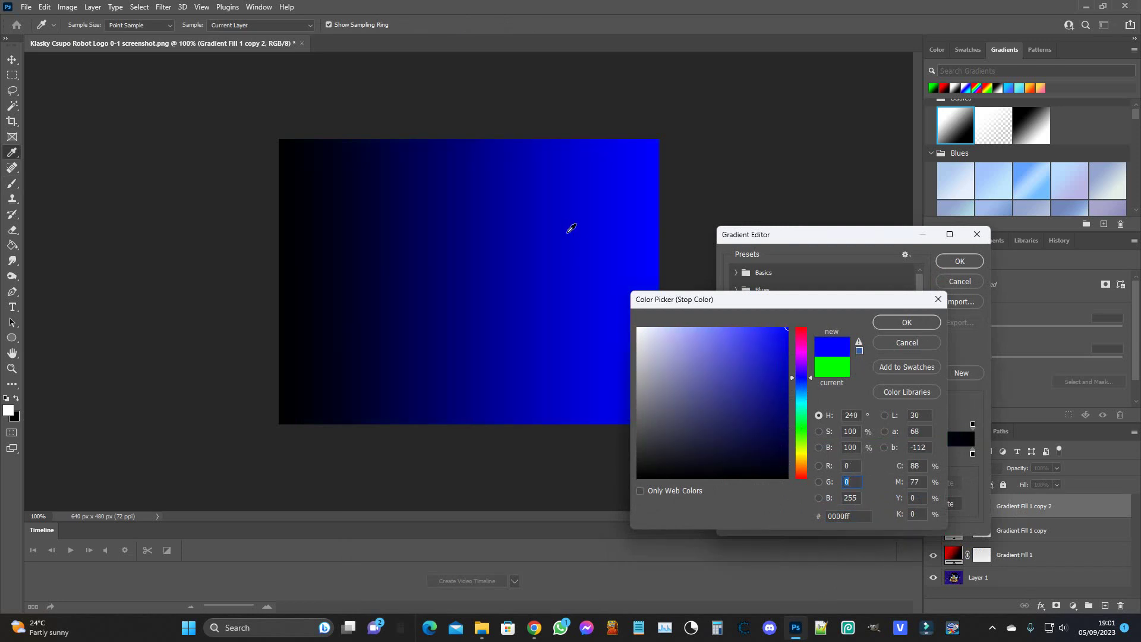
click(931, 322)
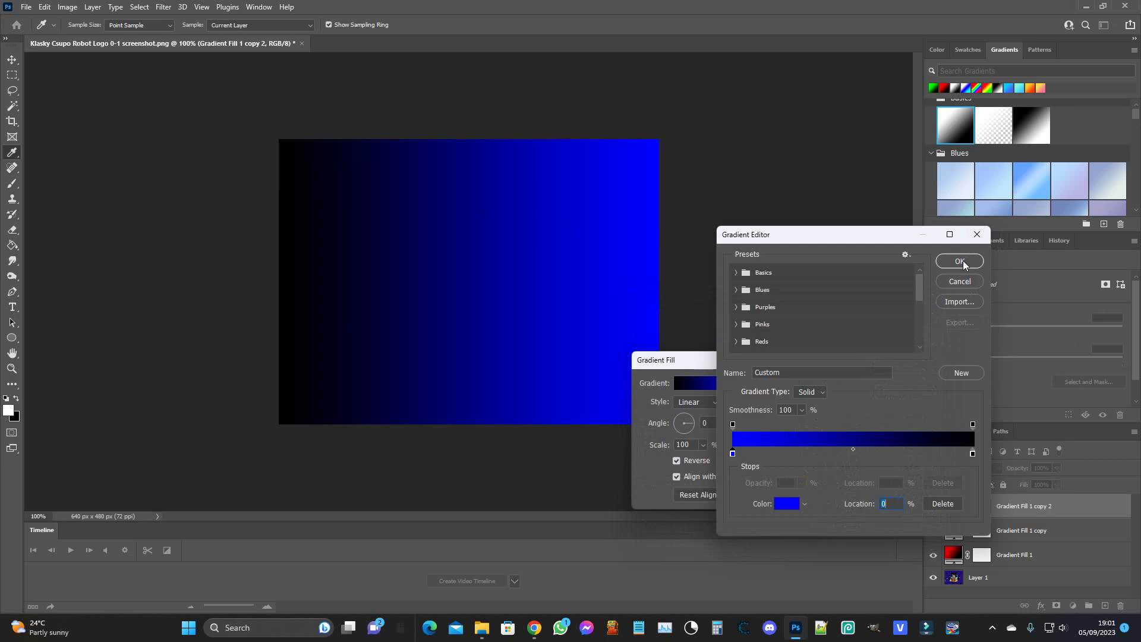
click(961, 261)
mouse_move(481, 627)
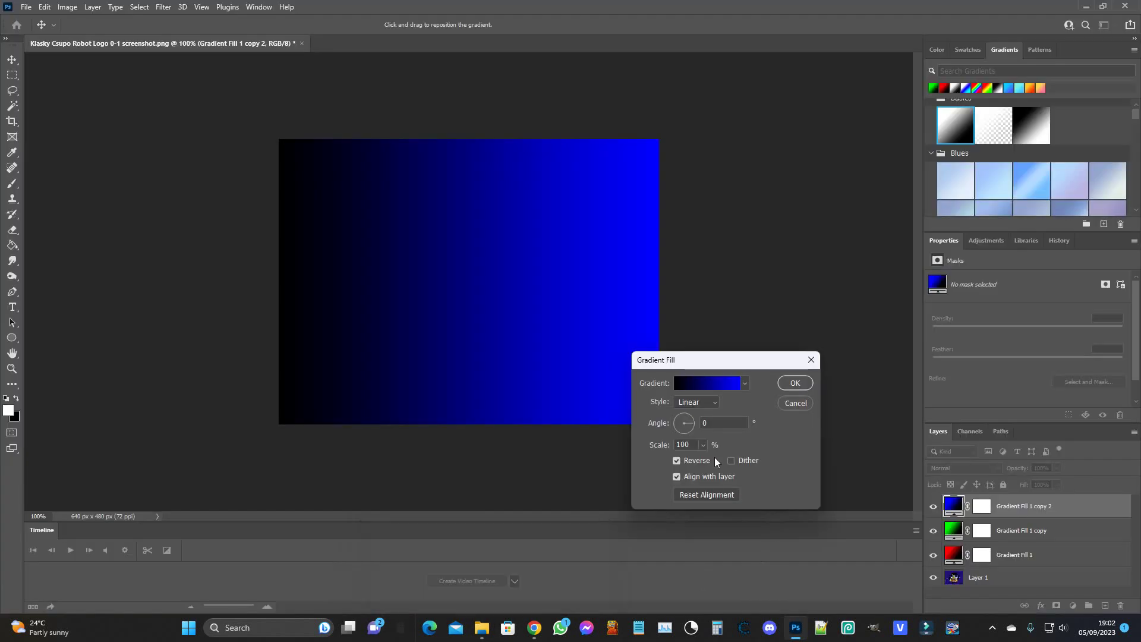
Set the blue gradient angle to -90° so it fades vertically, and apply it.
drag(690, 423, 684, 430)
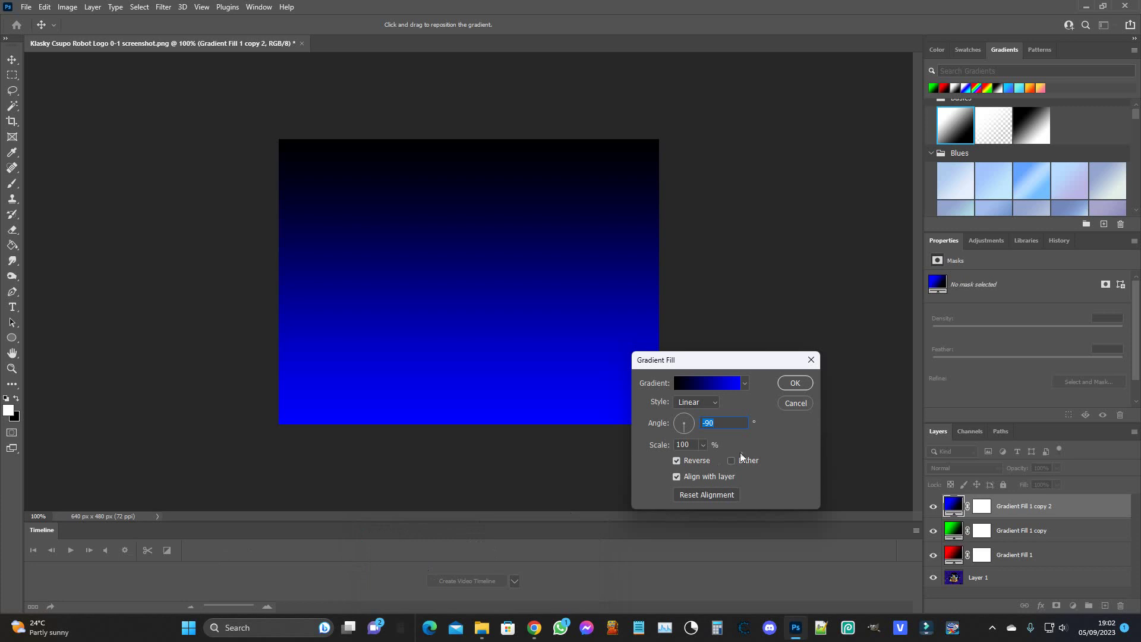
click(793, 386)
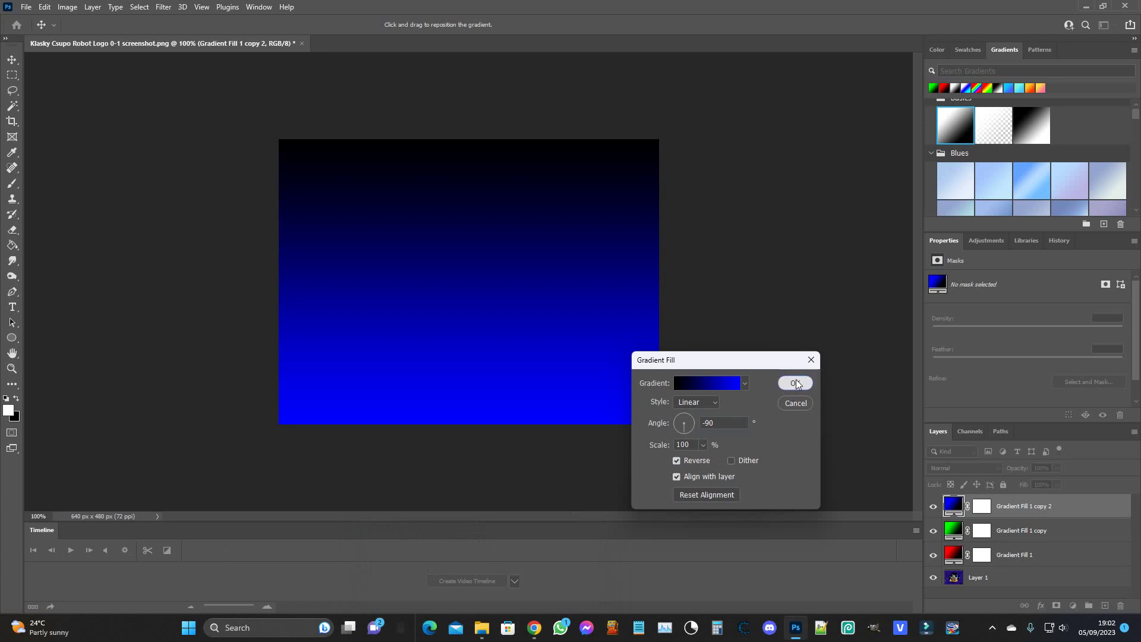
click(960, 469)
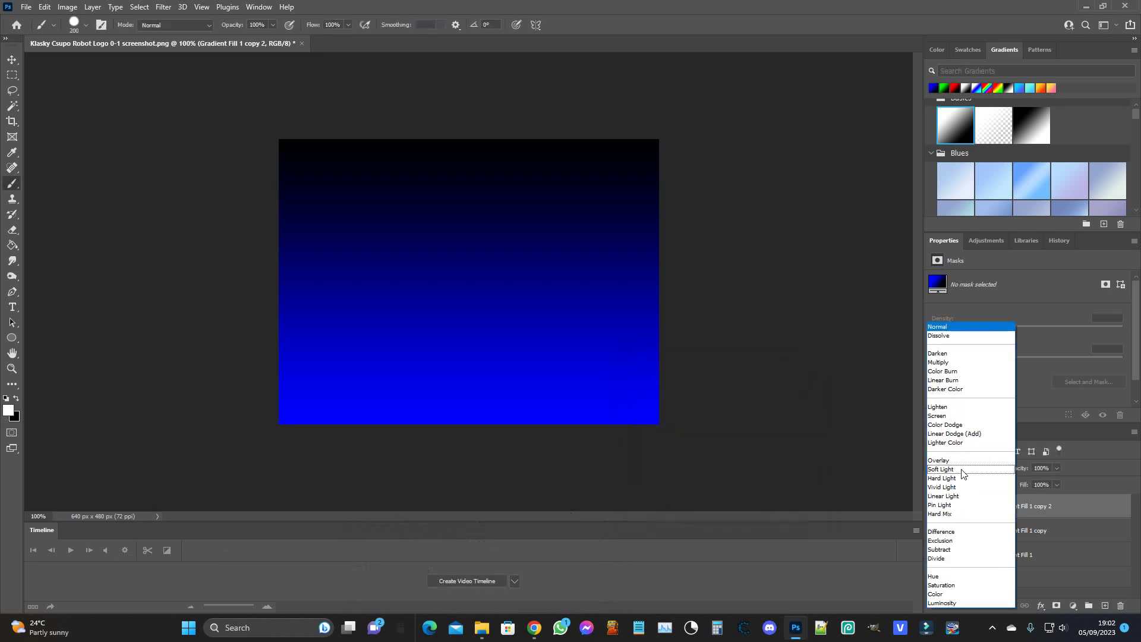
Set both the blue and green gradient layers to Linear Dodge (Add).
click(968, 434)
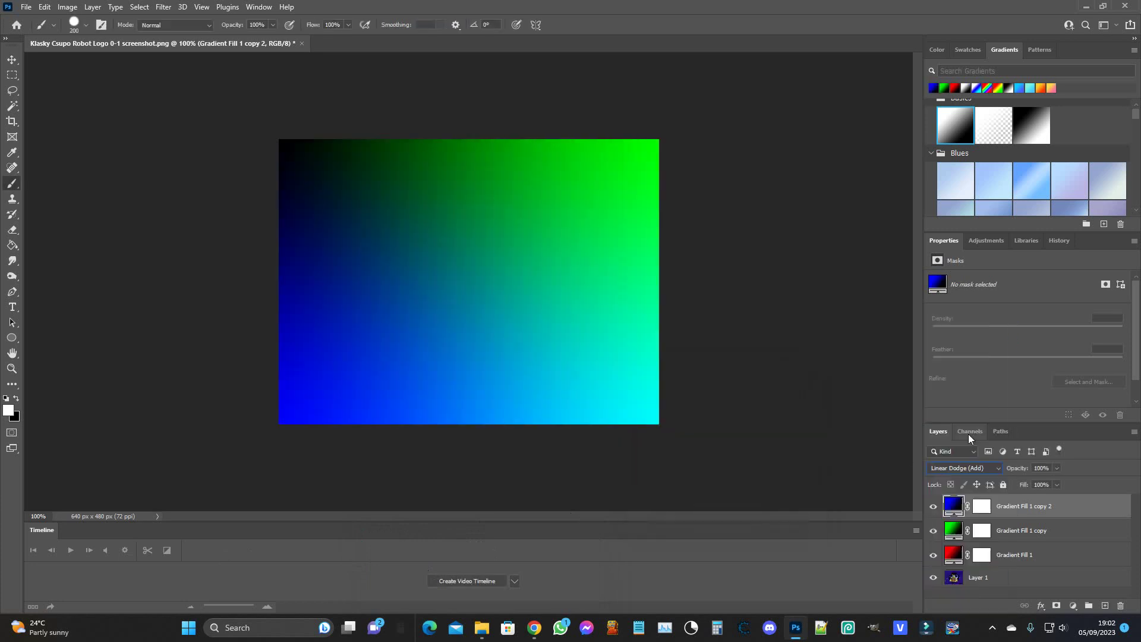
click(1011, 537)
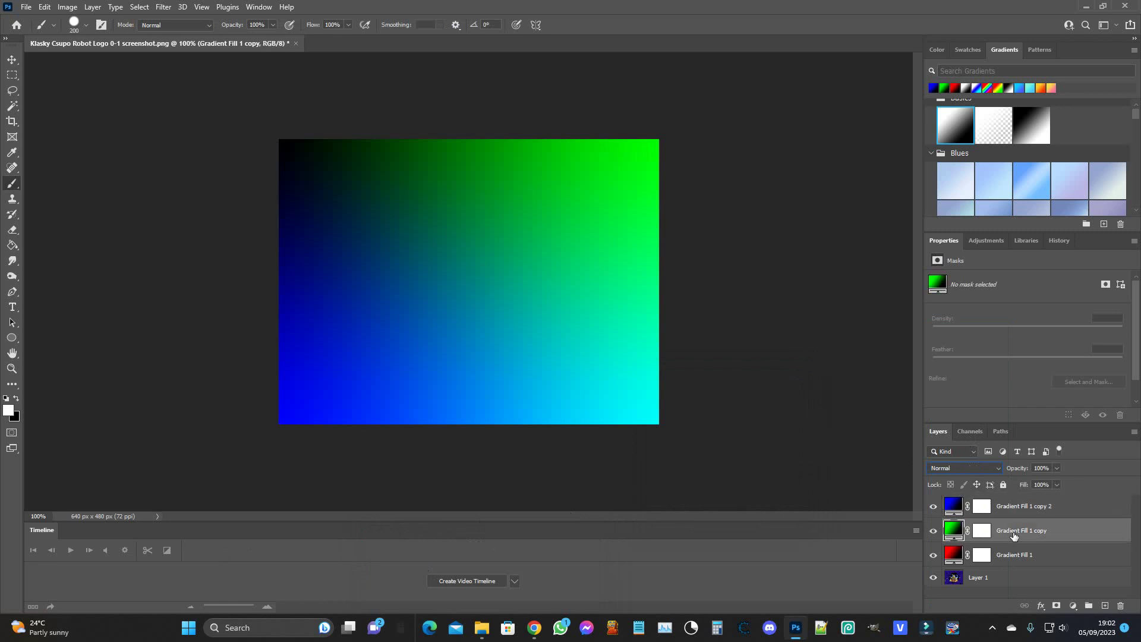
click(981, 465)
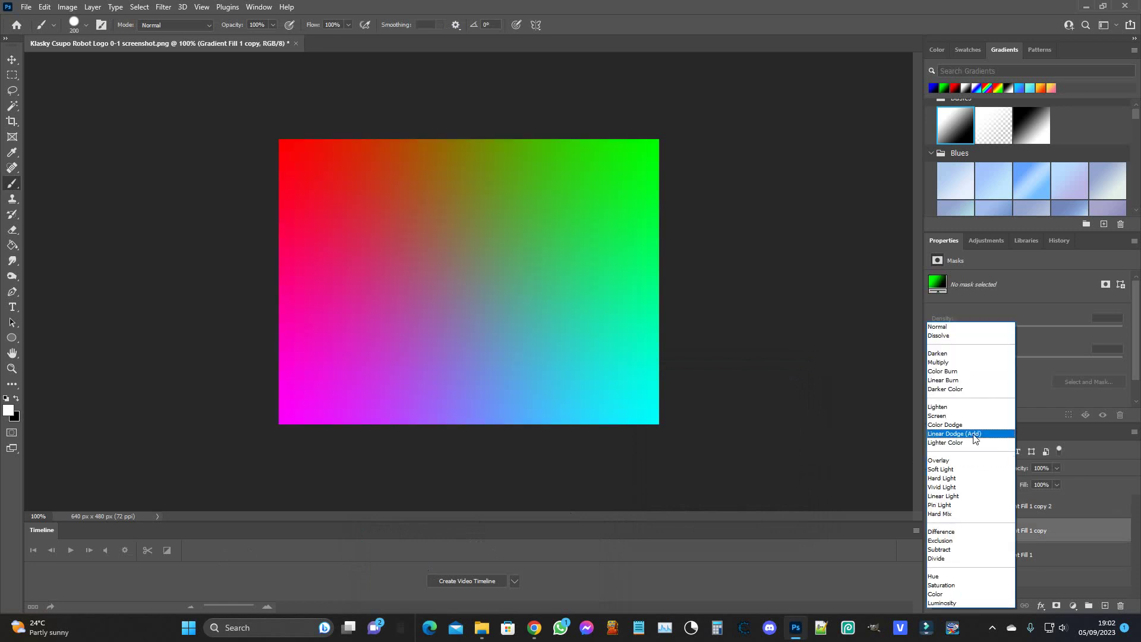
click(973, 435)
Merge the three gradient layers into one and set its blend mode to Difference.
click(1013, 514)
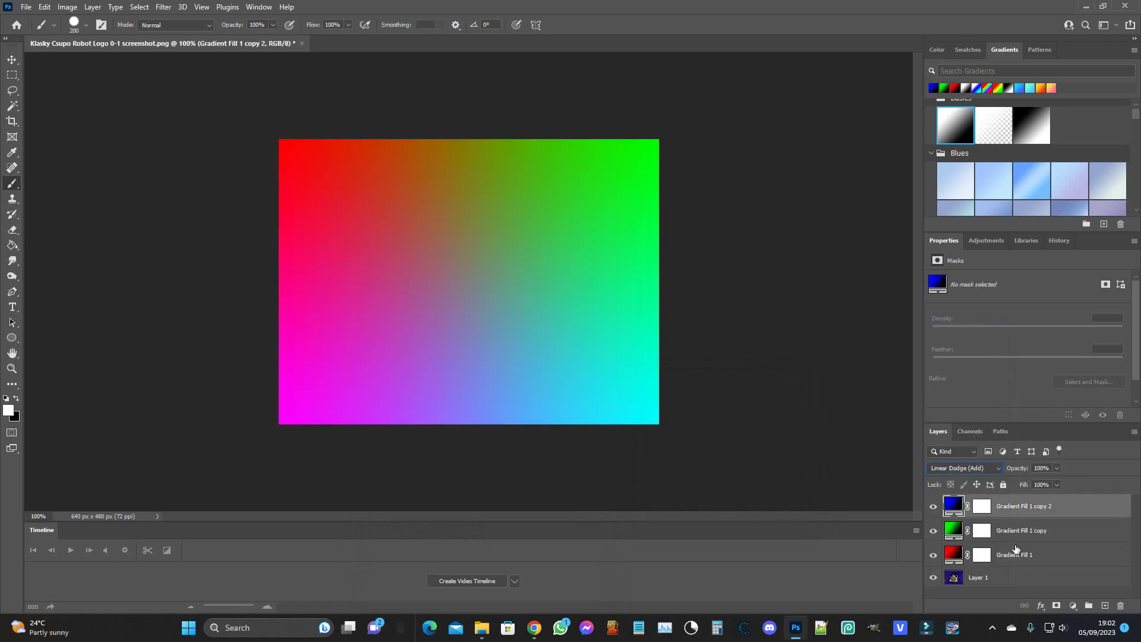
shift+click(1016, 555)
right_click(1015, 554)
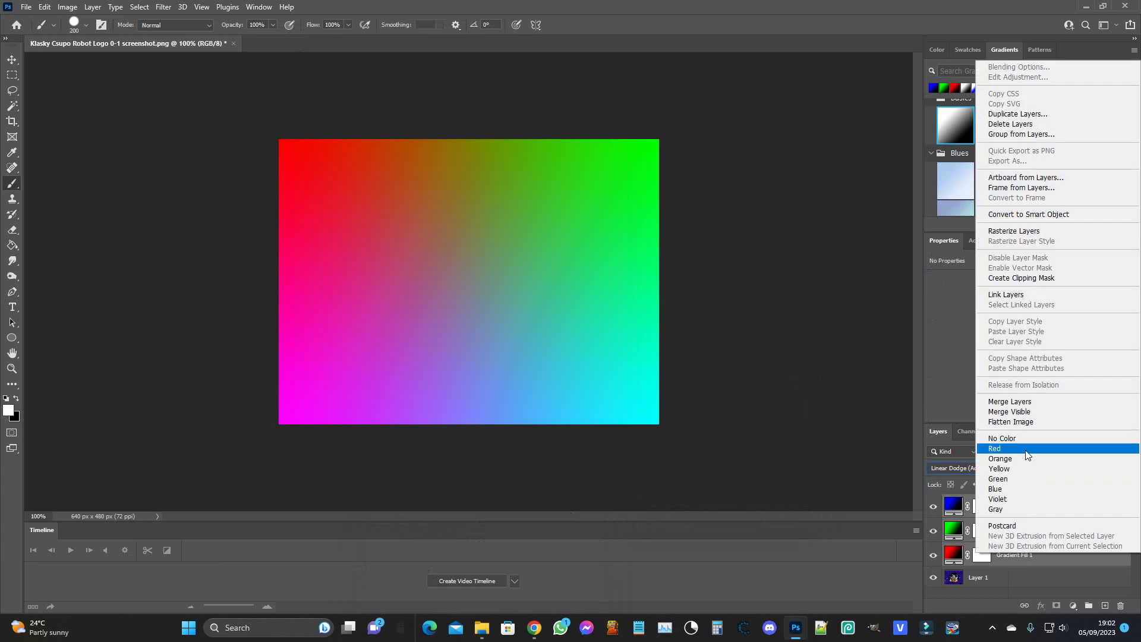
click(1026, 403)
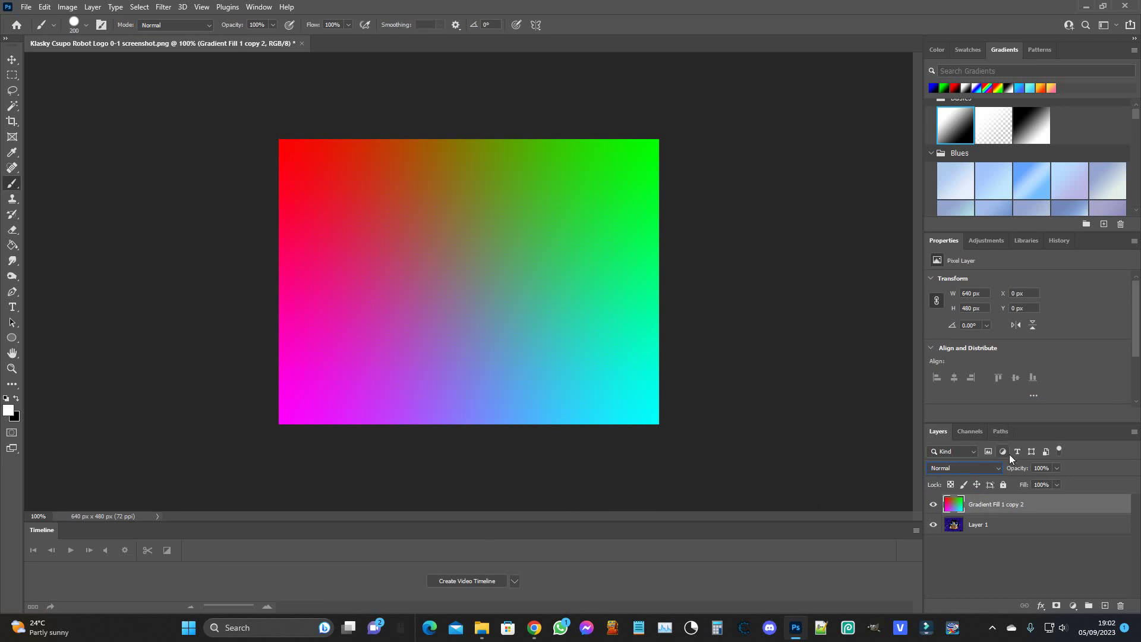
click(997, 469)
click(972, 534)
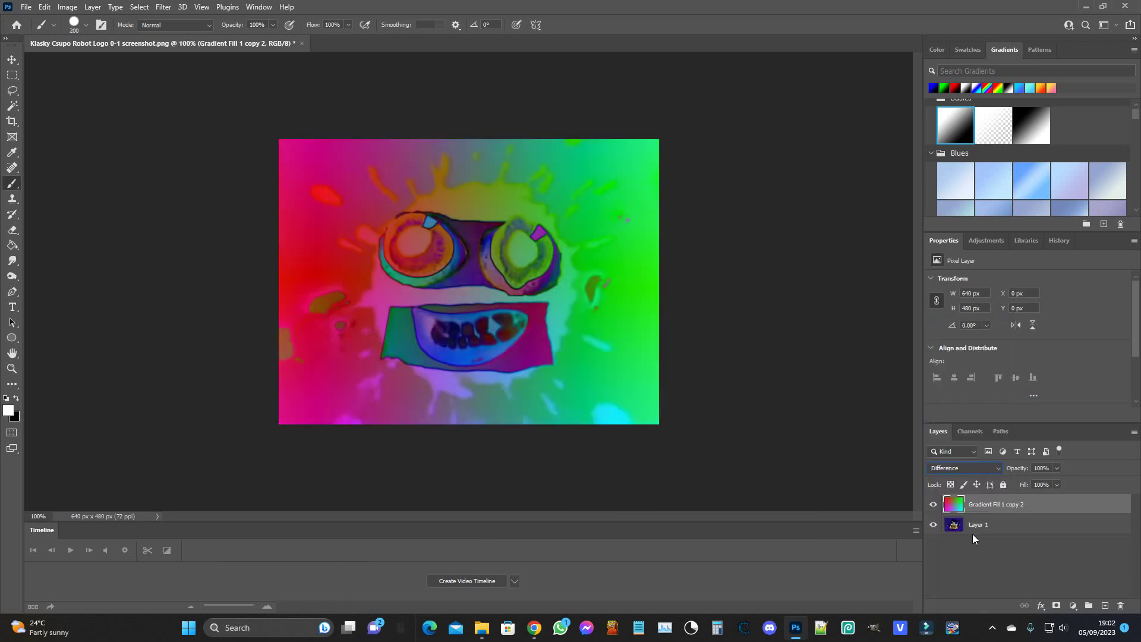